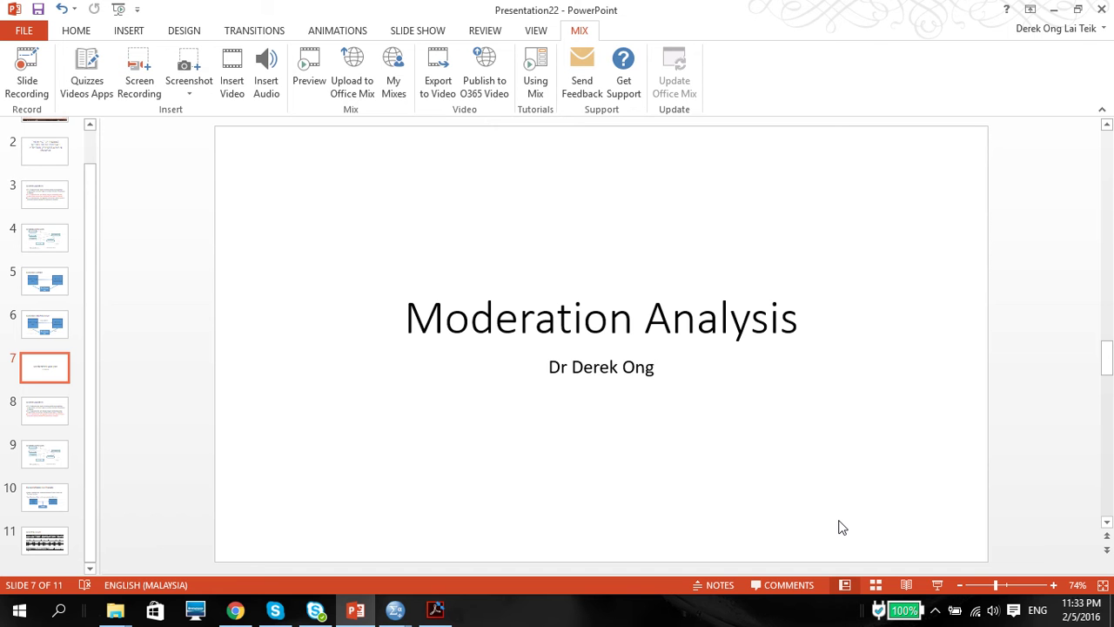
Go to slide 8, Research Objectives, and select the RO3 gender-moderator objective
left_click(48, 415)
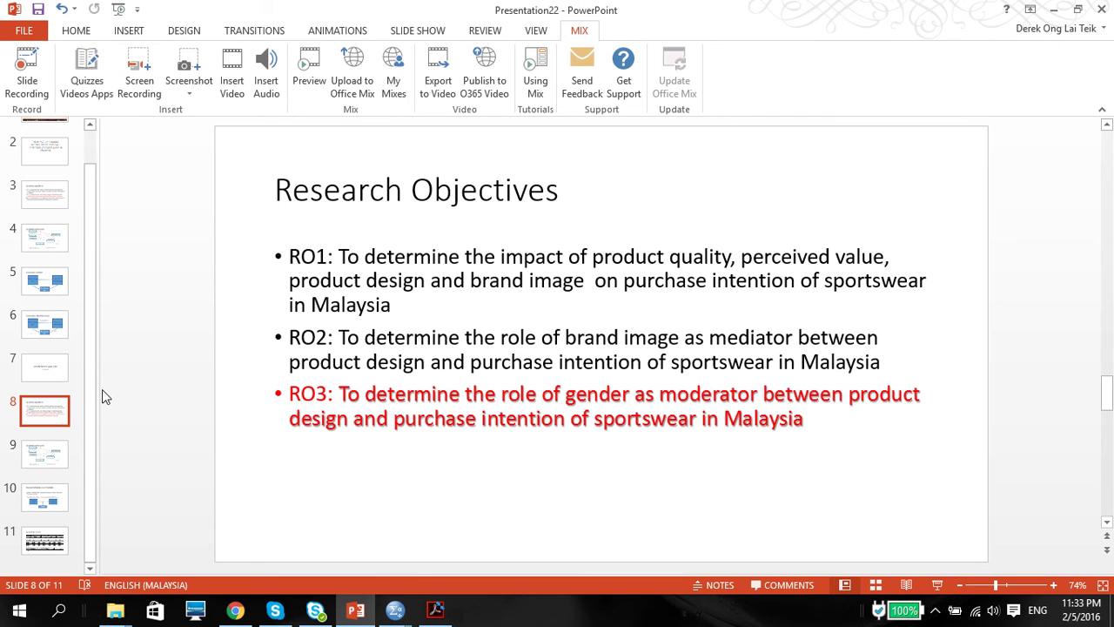
left_click_drag(91, 387, 94, 422)
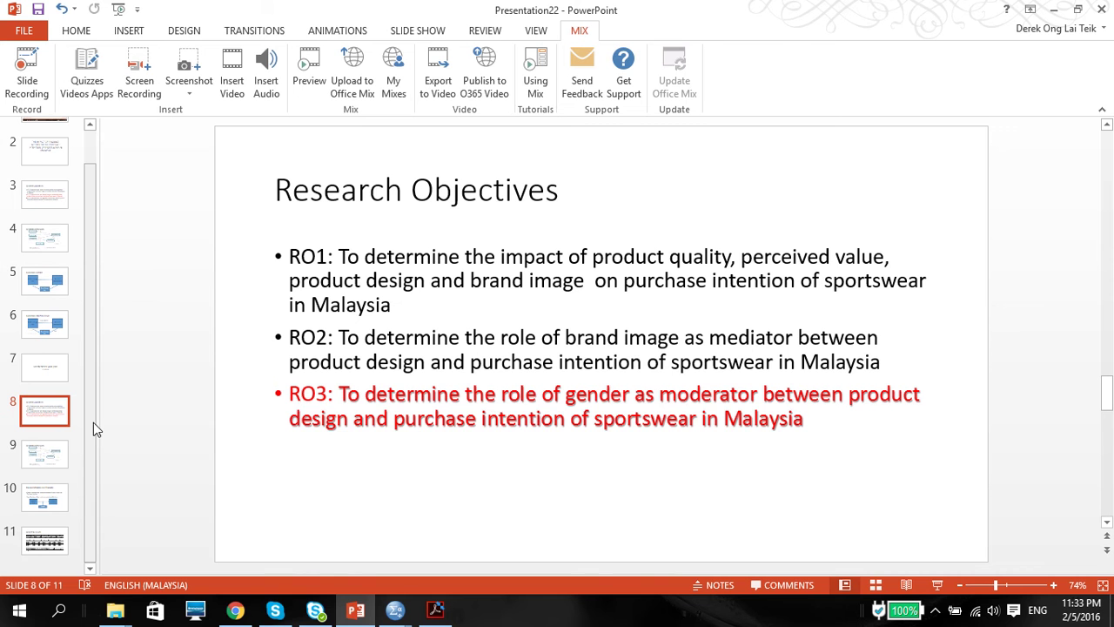
left_click_drag(294, 388, 615, 433)
left_click(614, 440)
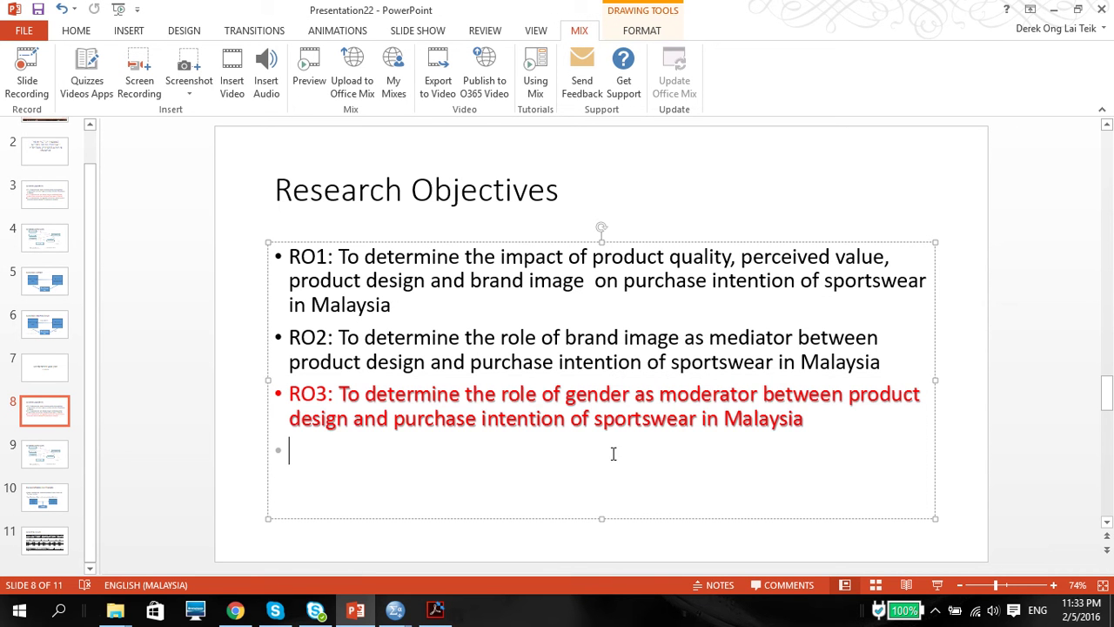
left_click(825, 428)
Highlight the words 'moderator' and 'gender' in RO3 to emphasise them
left_click_drag(660, 399, 757, 401)
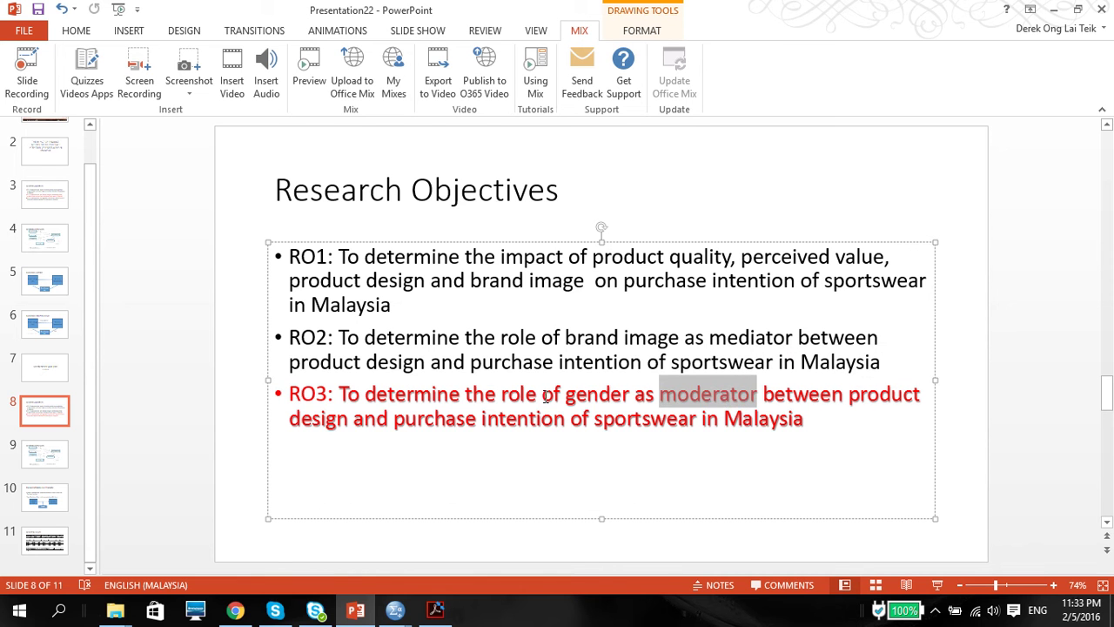
left_click_drag(565, 398, 628, 402)
left_click(638, 442)
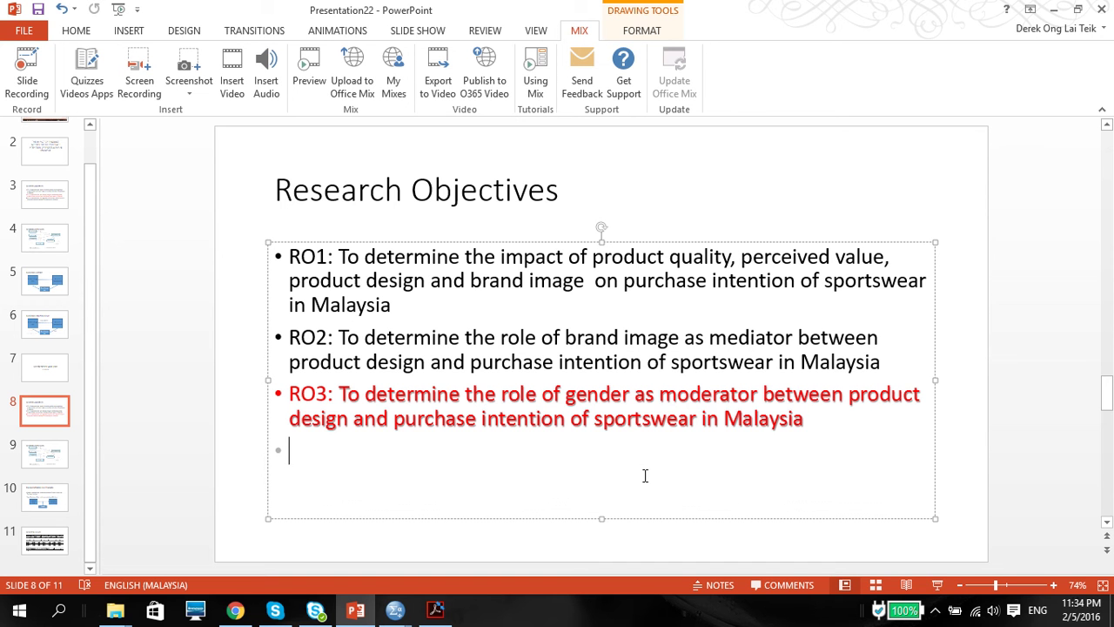
left_click_drag(565, 402, 607, 416)
left_click(599, 419)
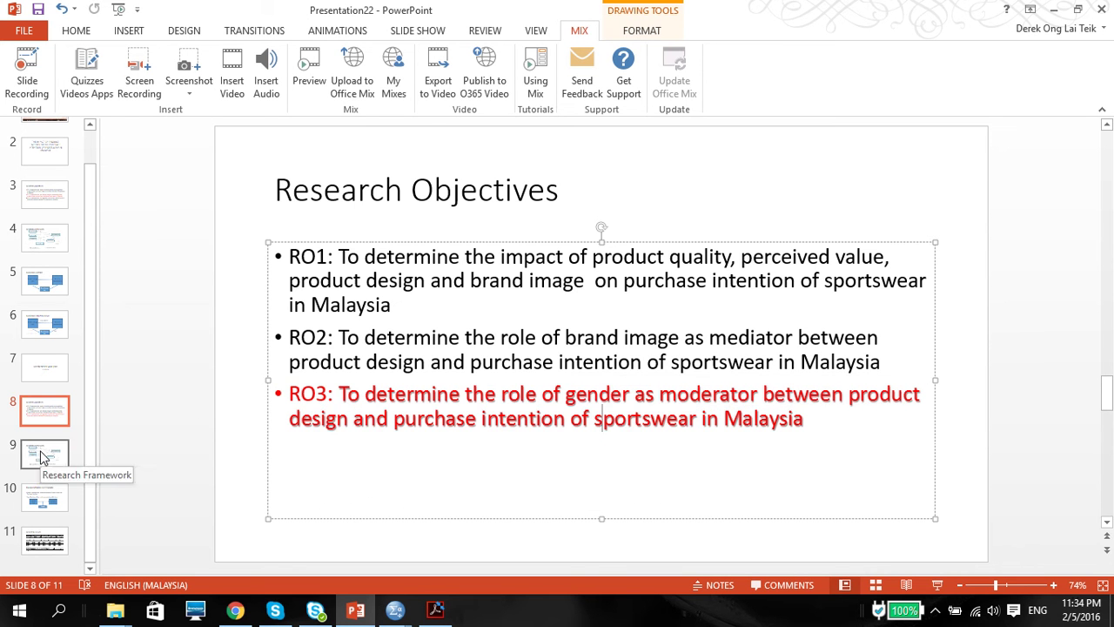
Move from the Research Framework slide to the Categorical Moderator Example slide
left_click(44, 457)
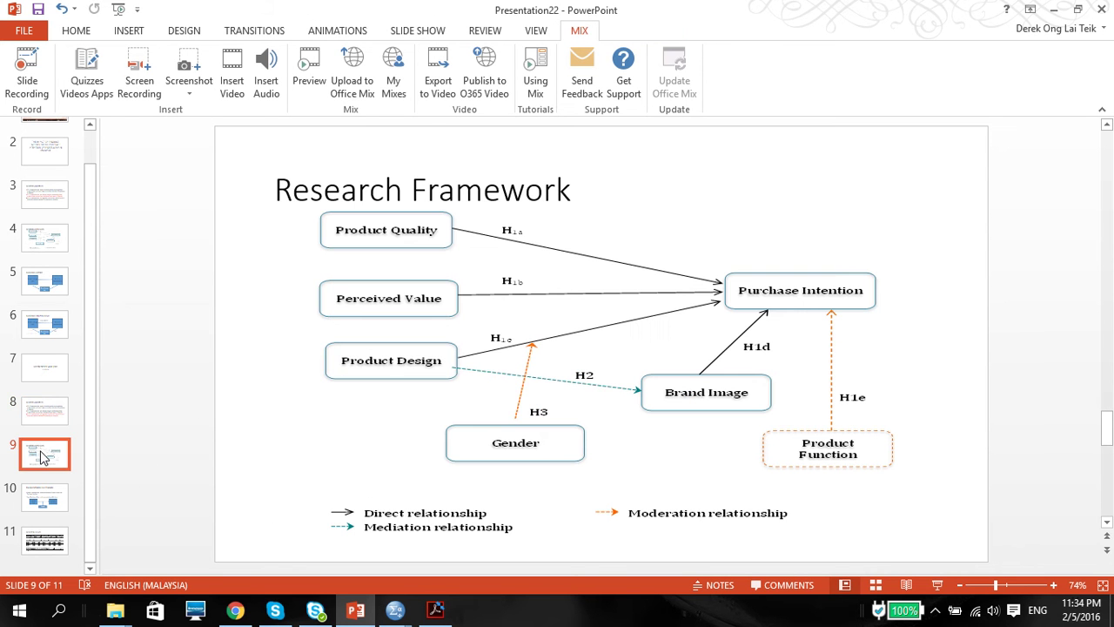
left_click(52, 501)
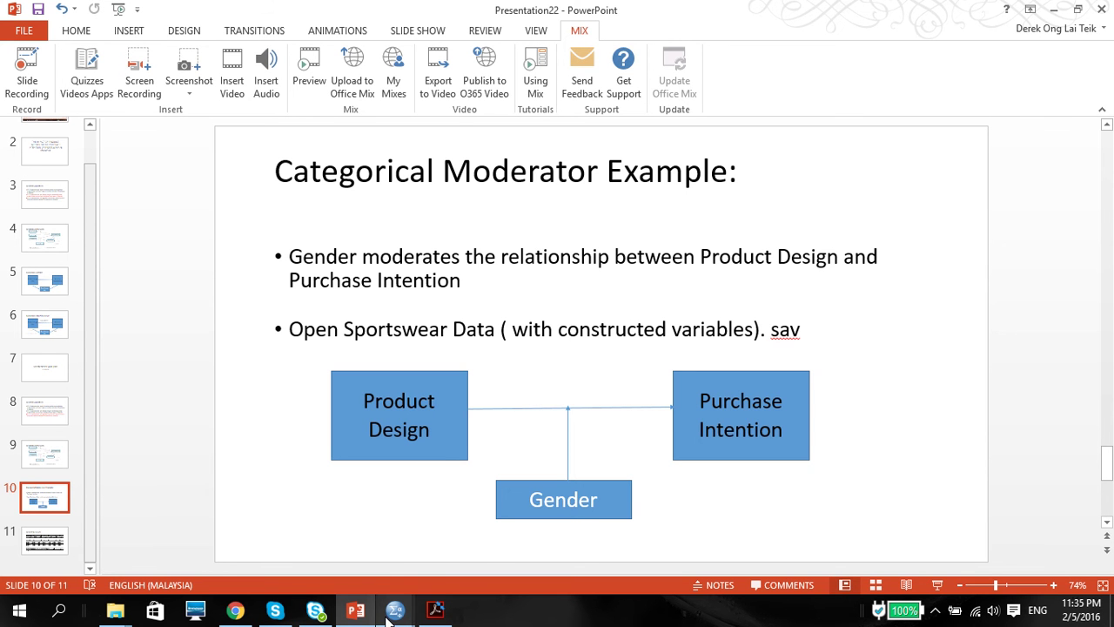
Switch to the Sportwear dataset in SPSS and open Analyze > Regression > PROCESS
mouse_move(396, 609)
left_click(452, 571)
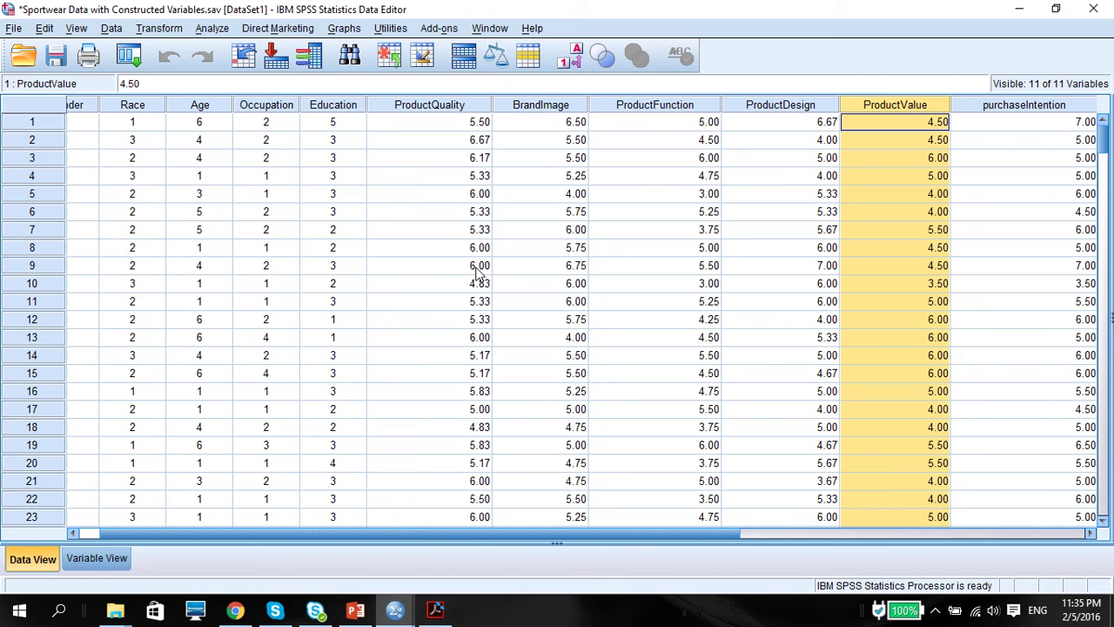
left_click(261, 29)
mouse_move(218, 30)
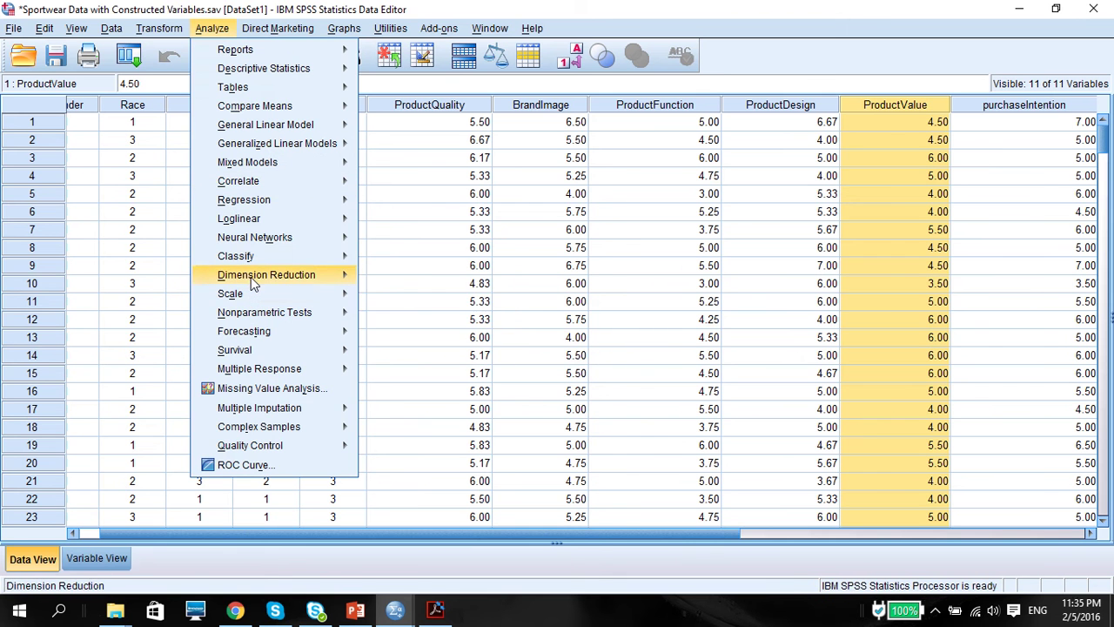
mouse_move(254, 202)
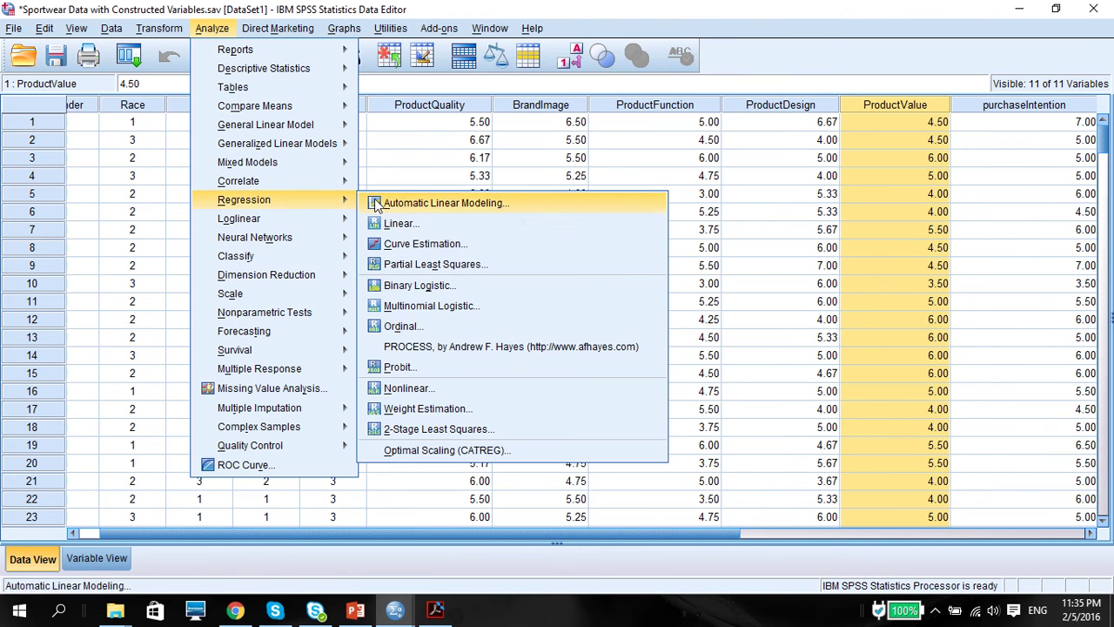
left_click(411, 347)
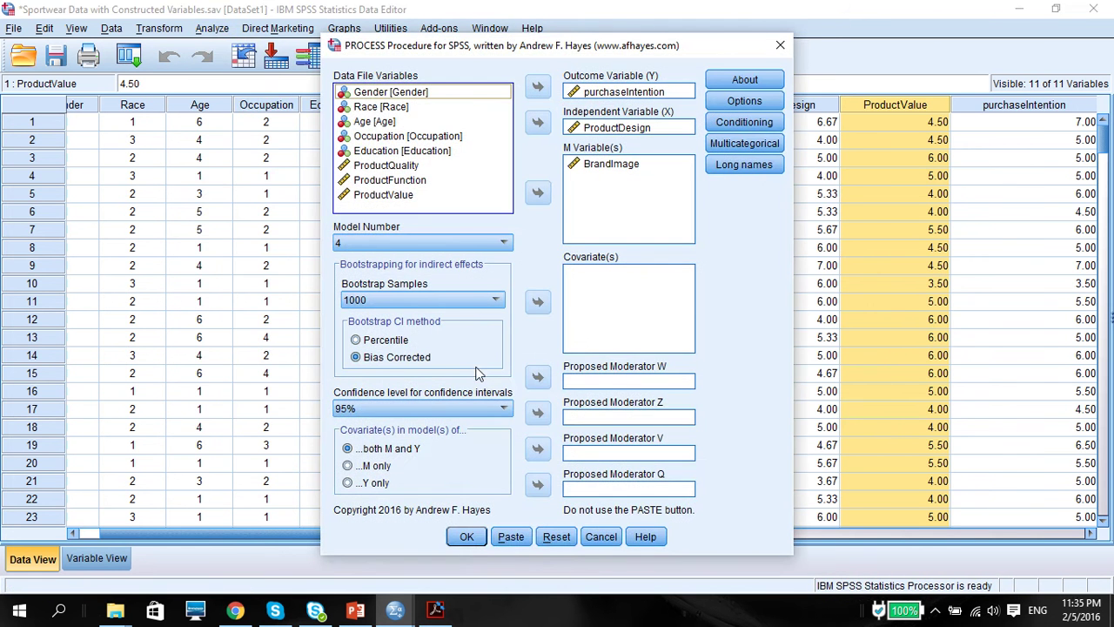
Reset the PROCESS dialog and set purchaseIntention as the outcome variable
left_click(557, 536)
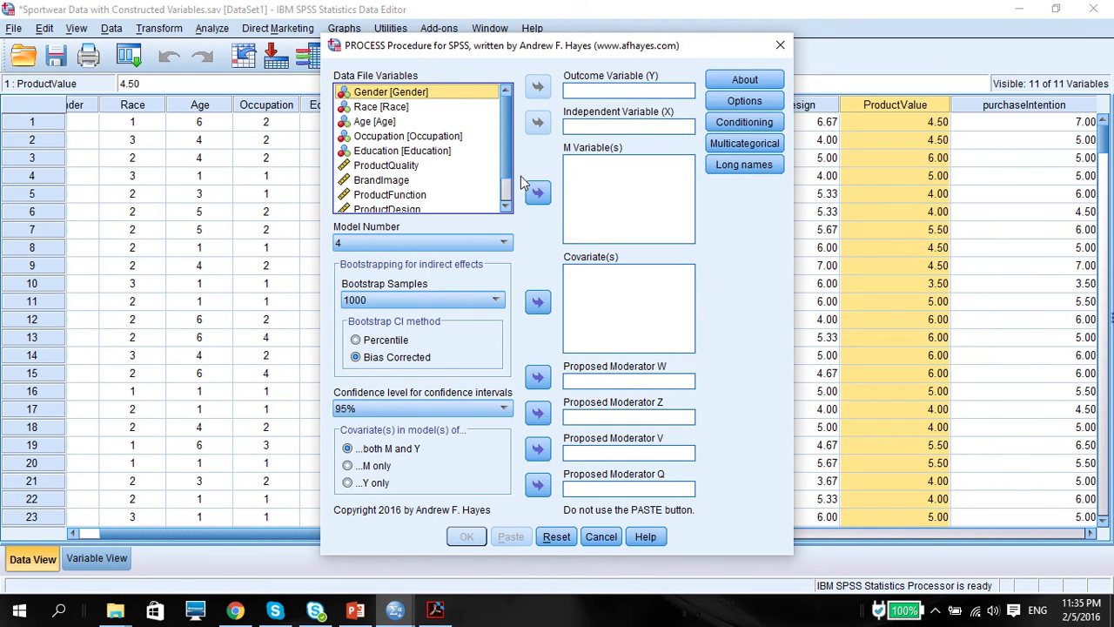
scroll(435, 174, "down", 2)
left_click(418, 205)
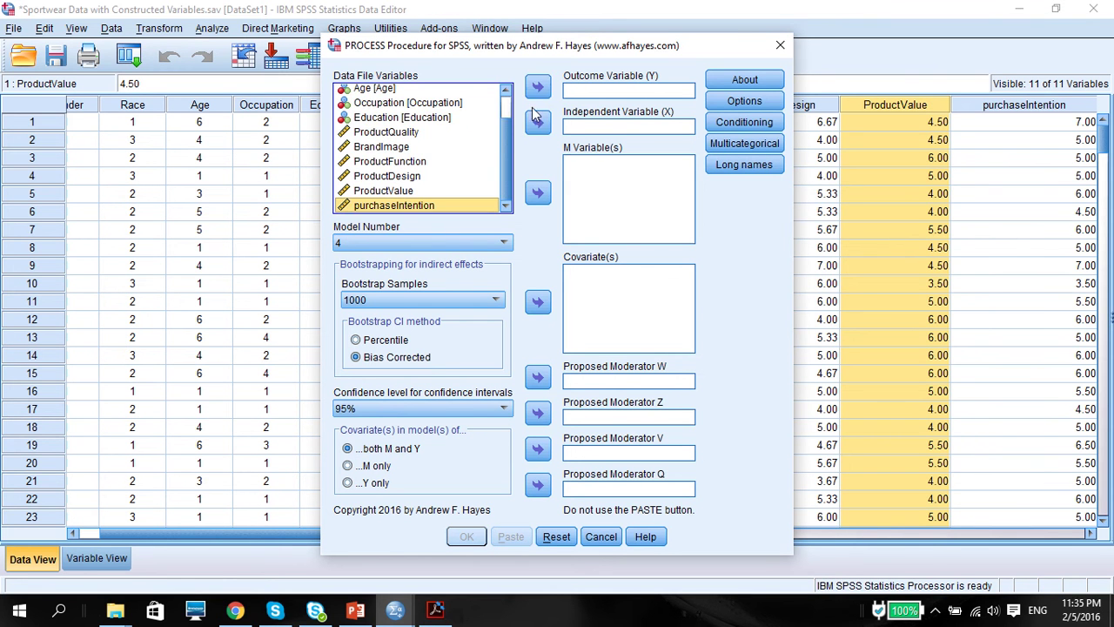
left_click(537, 87)
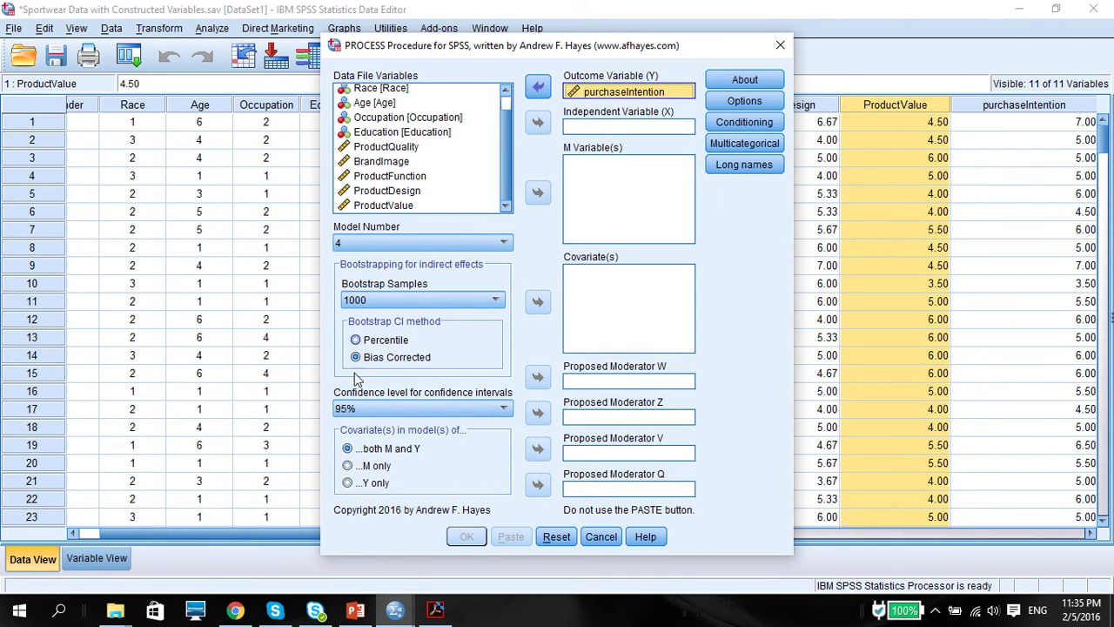
left_click(355, 612)
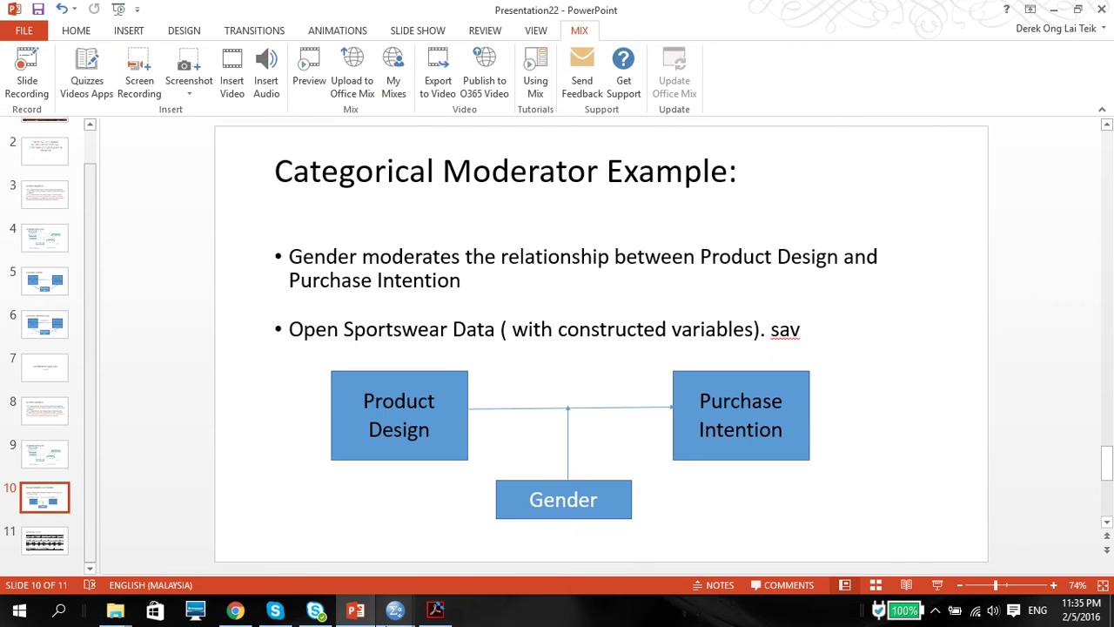
mouse_move(392, 614)
left_click(502, 423)
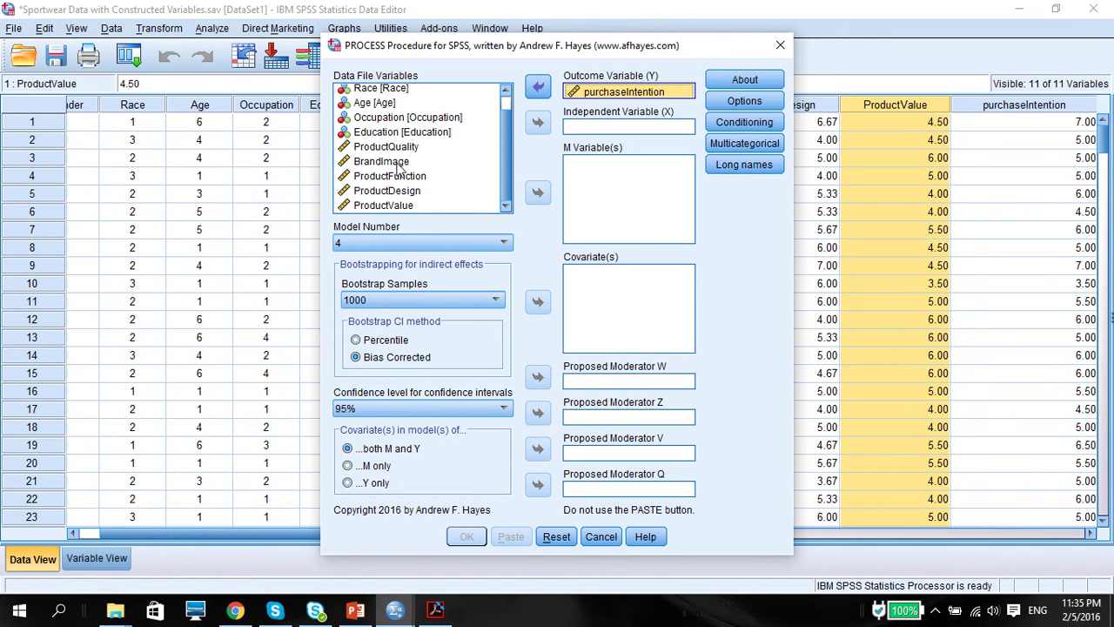
Assign ProductDesign as X, Gender as moderator M, and choose Model Number 1
left_click(396, 191)
left_click(537, 123)
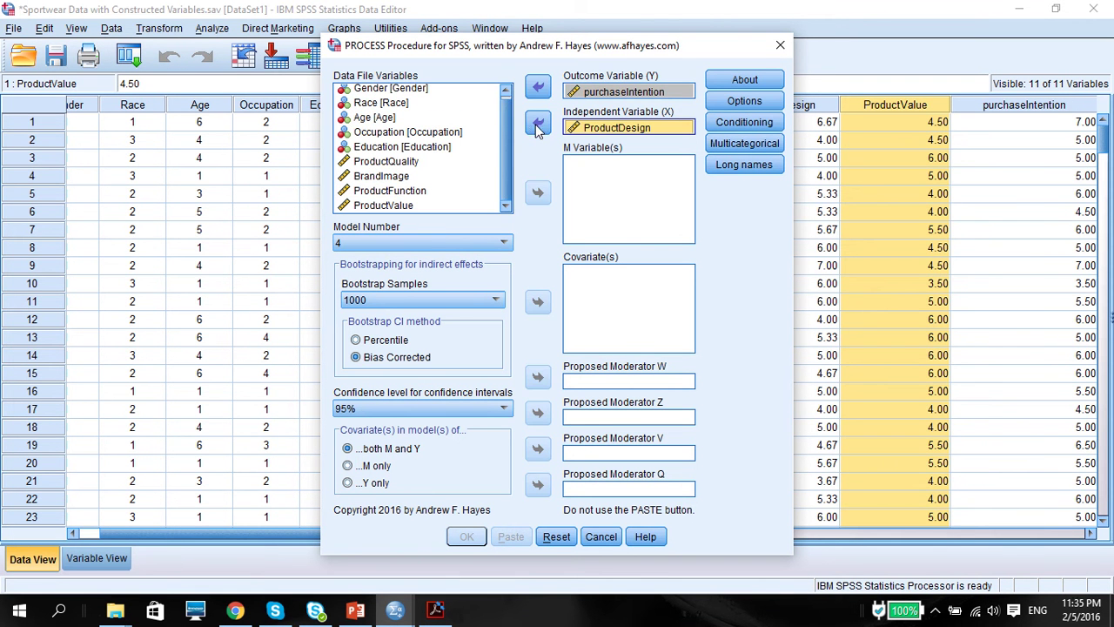
left_click(396, 91)
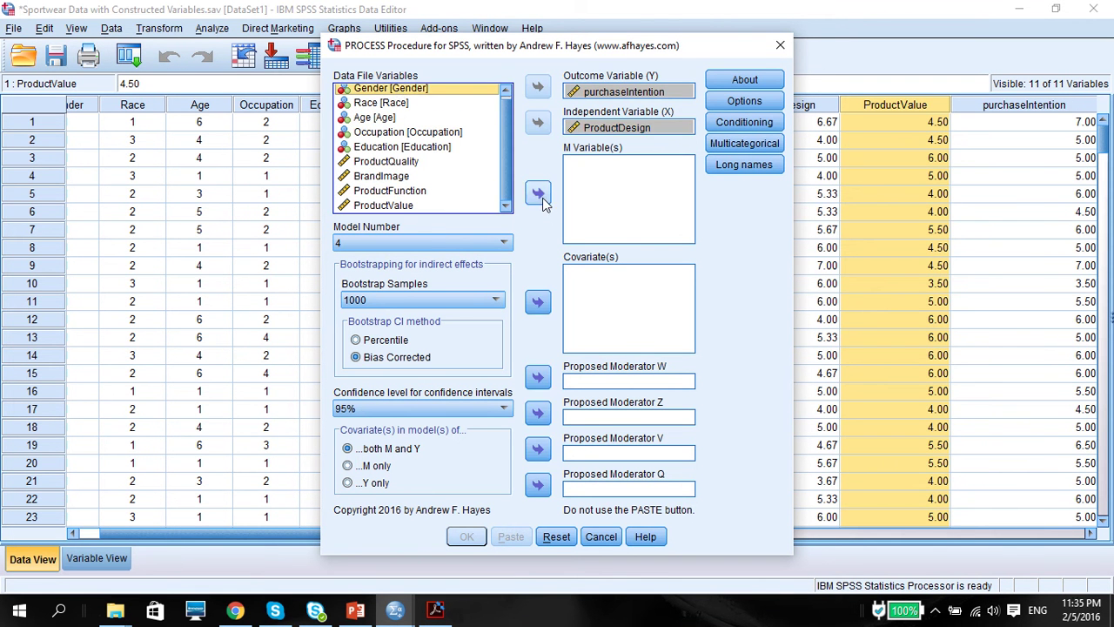
left_click(540, 196)
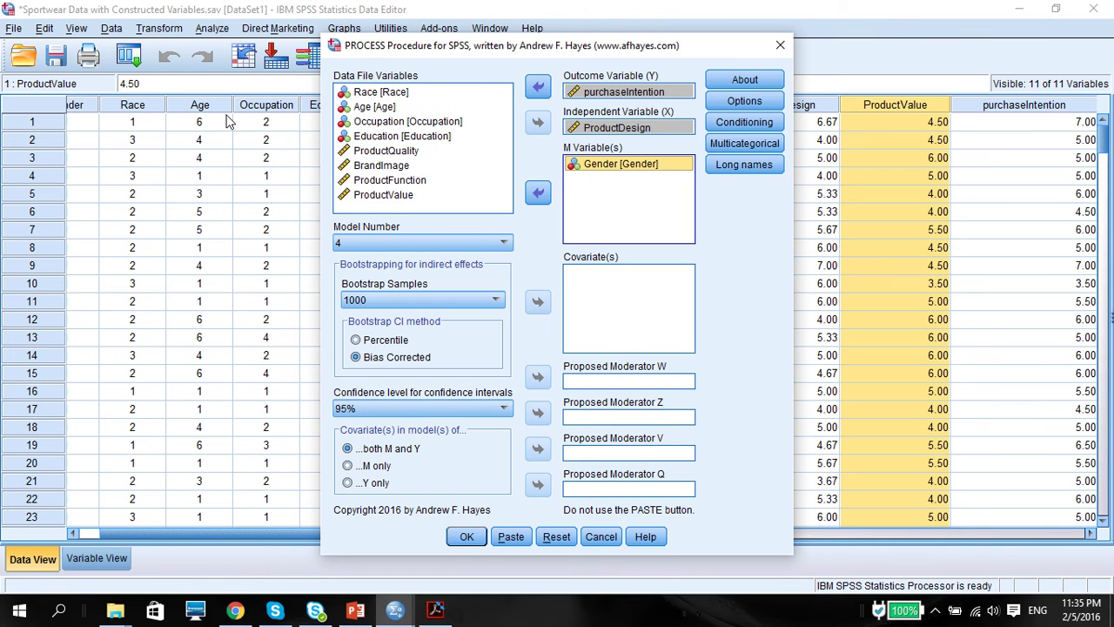
left_click(92, 104)
left_click(506, 244)
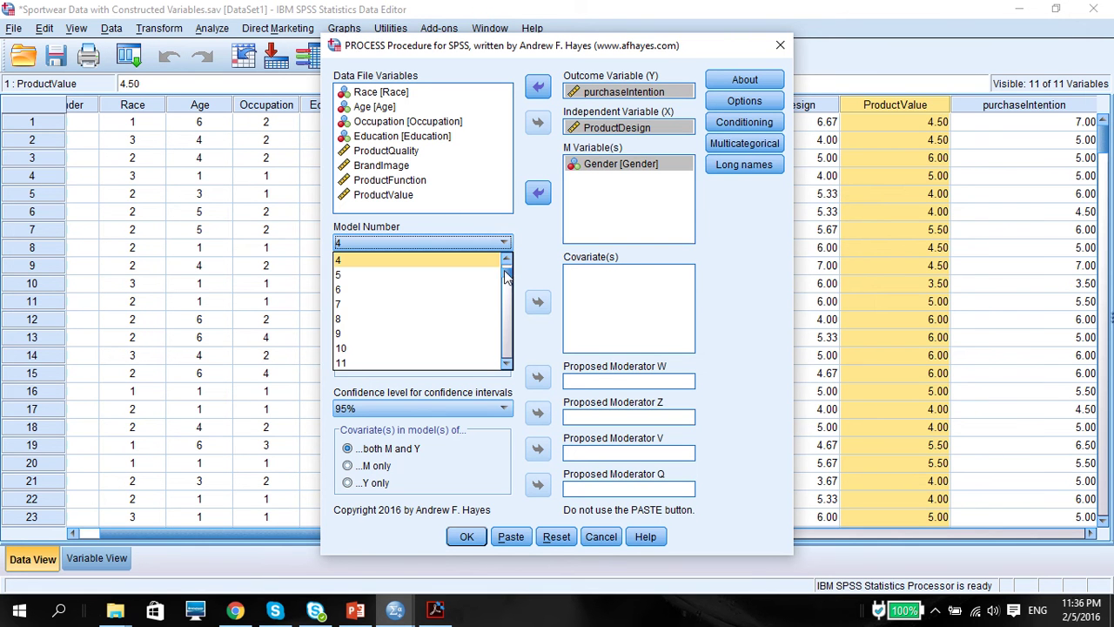
scroll(506, 271, "up", 2)
left_click(479, 262)
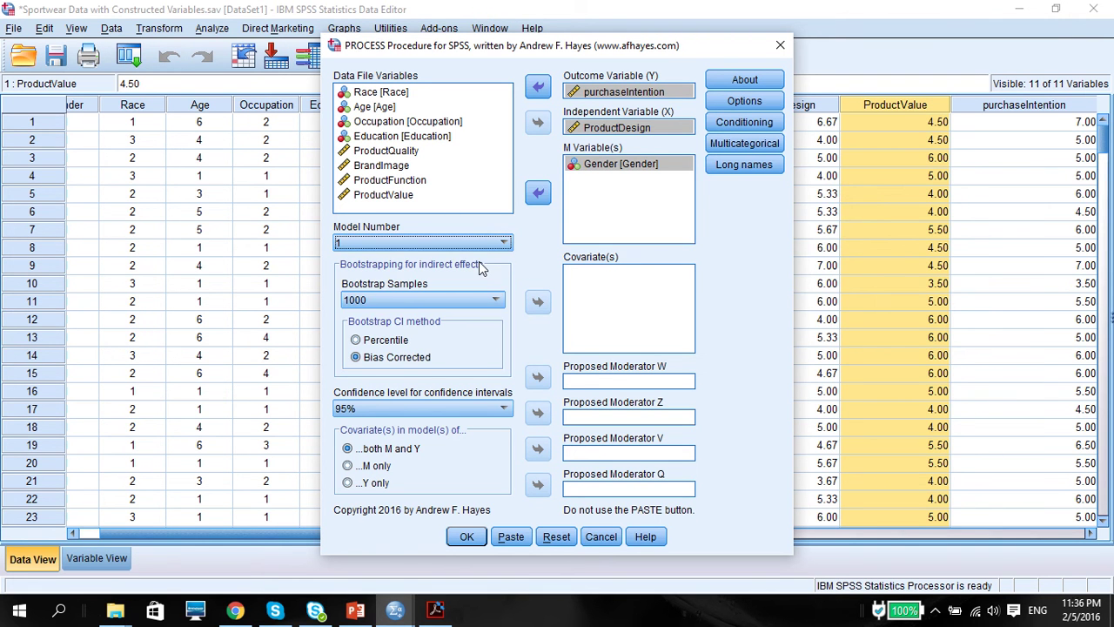
Switch to templates.pdf and scroll to page 4's Model 2 conceptual diagram
left_click(435, 609)
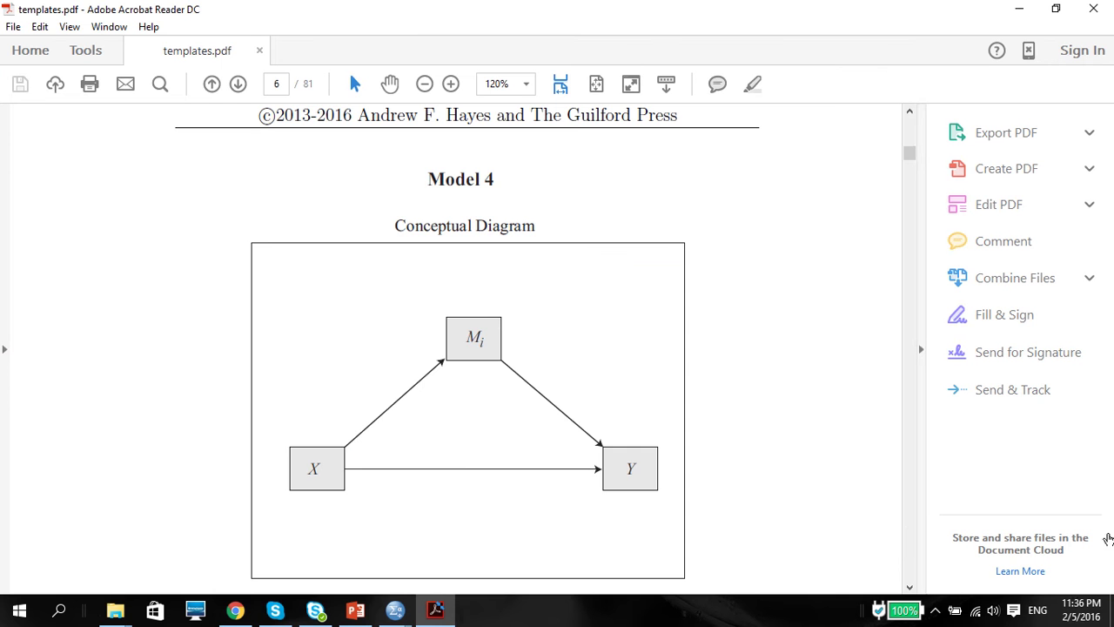
left_click_drag(910, 153, 911, 118)
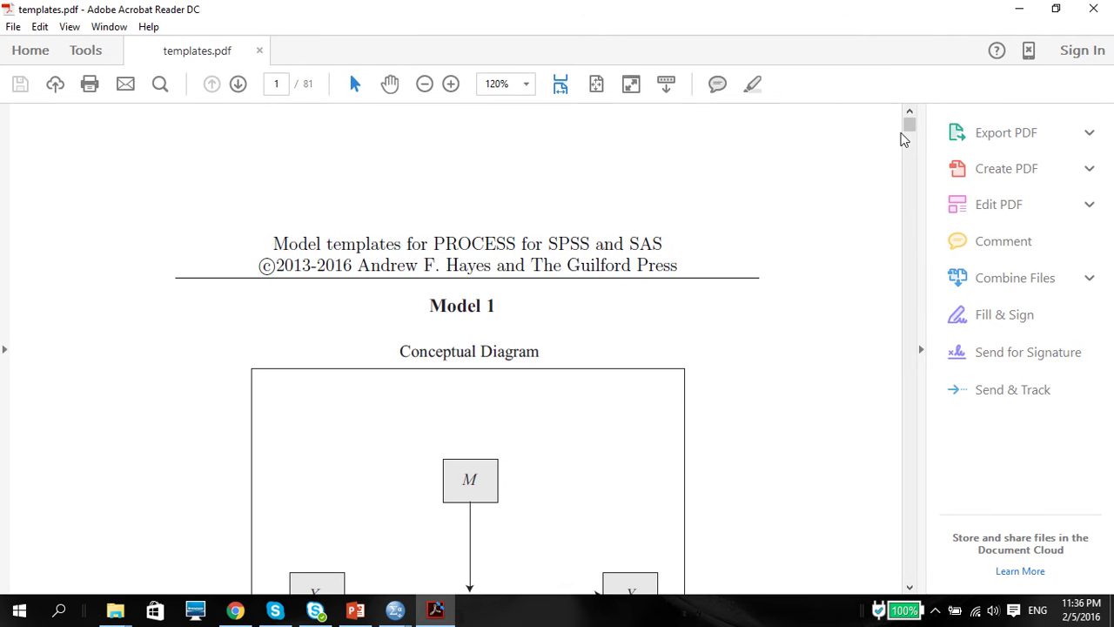
left_click_drag(909, 125, 914, 127)
scroll(910, 131, "down", 3)
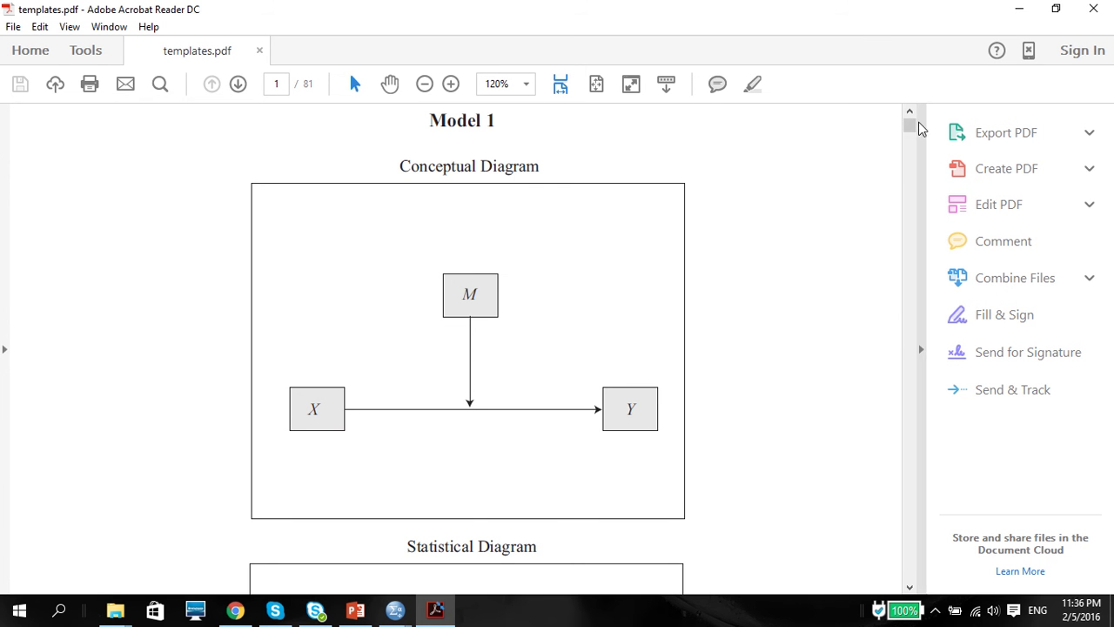
left_click_drag(911, 124, 910, 130)
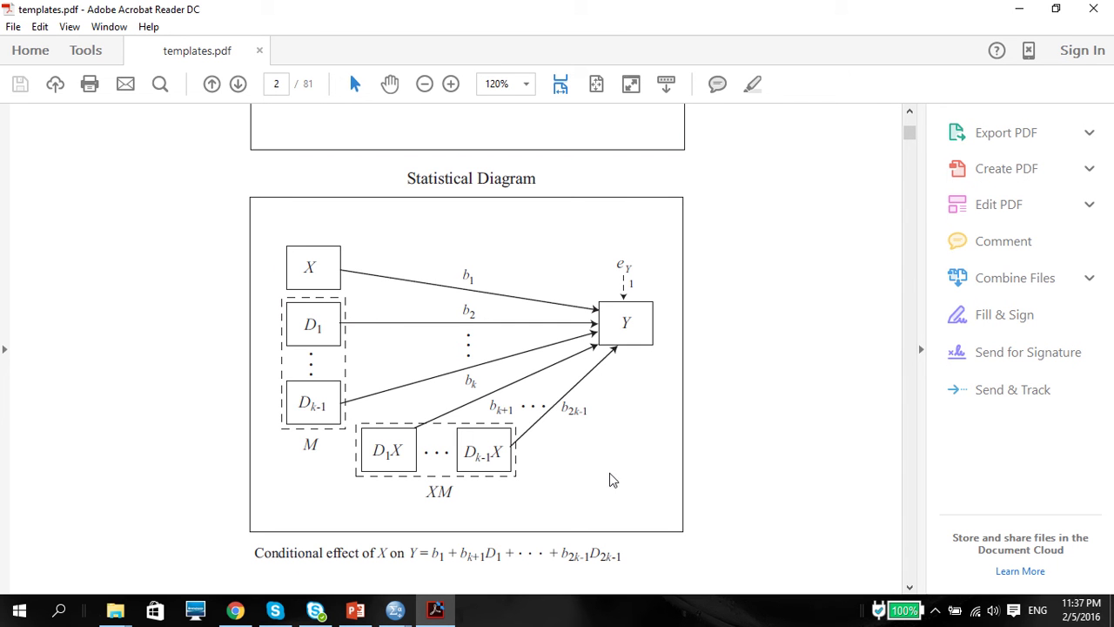
left_click(909, 588)
left_click(910, 588)
left_click_drag(910, 590, 910, 589)
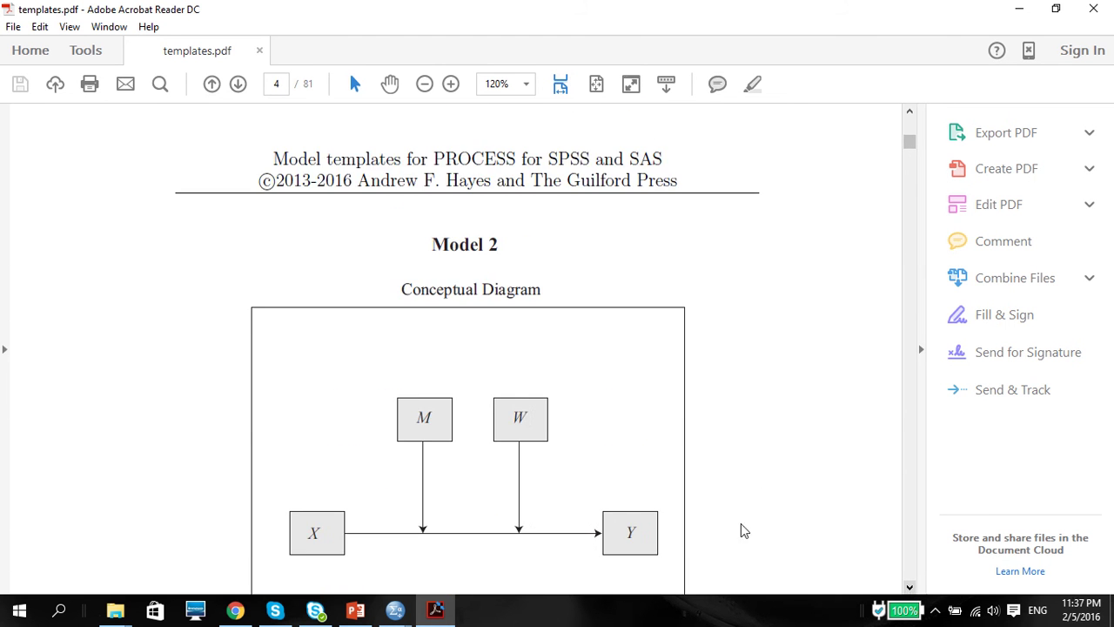
Back in SPSS, turn on Generate data for plotting in the PROCESS Options
mouse_move(396, 611)
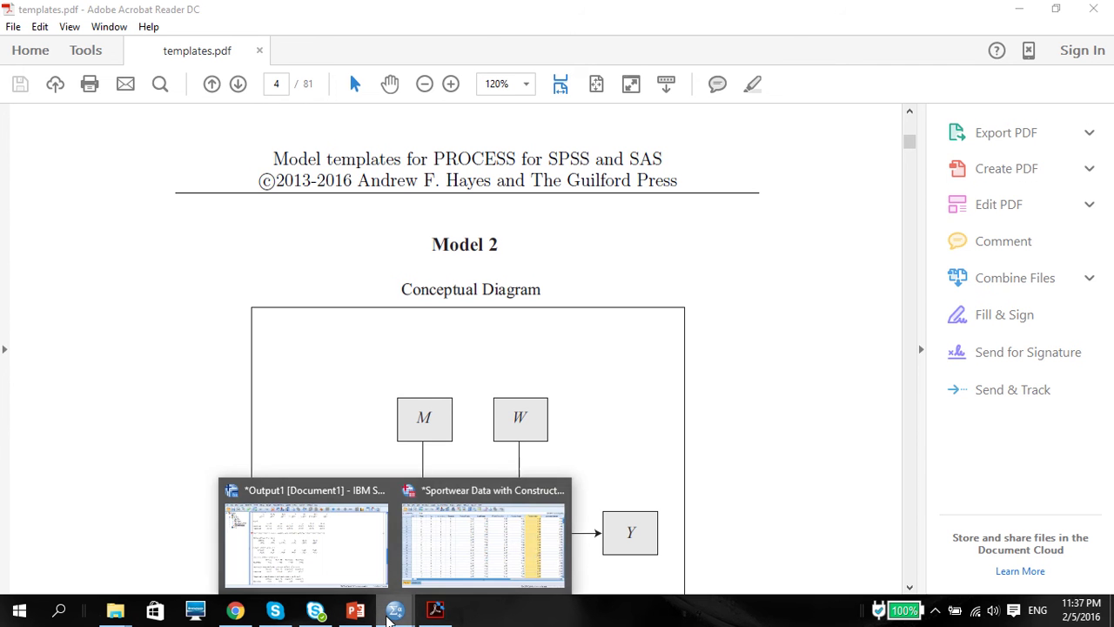
left_click(478, 574)
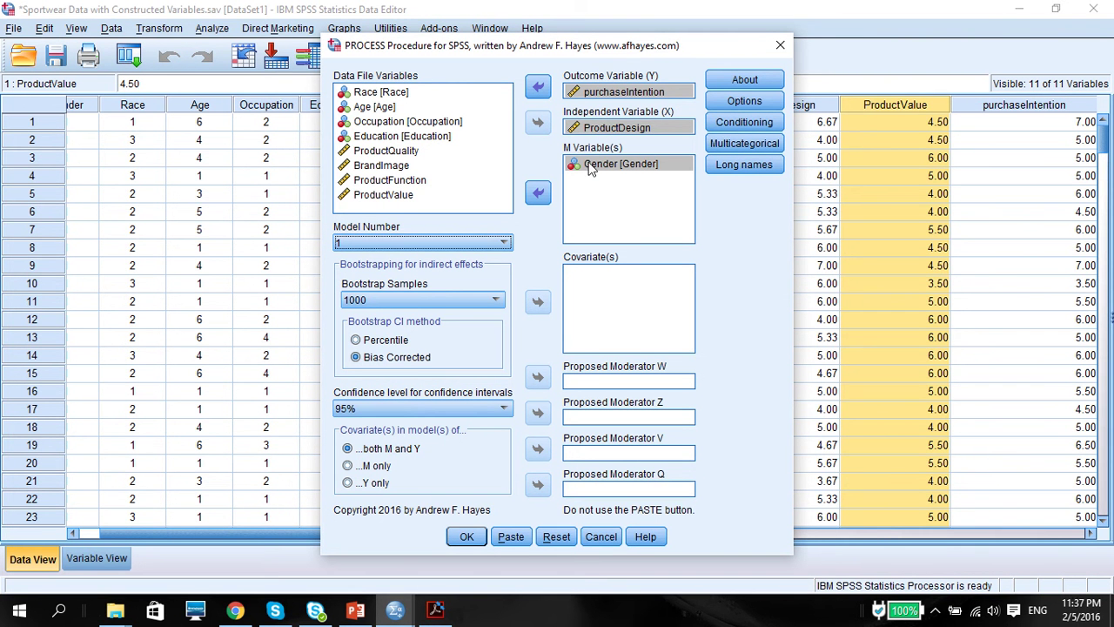
left_click(740, 102)
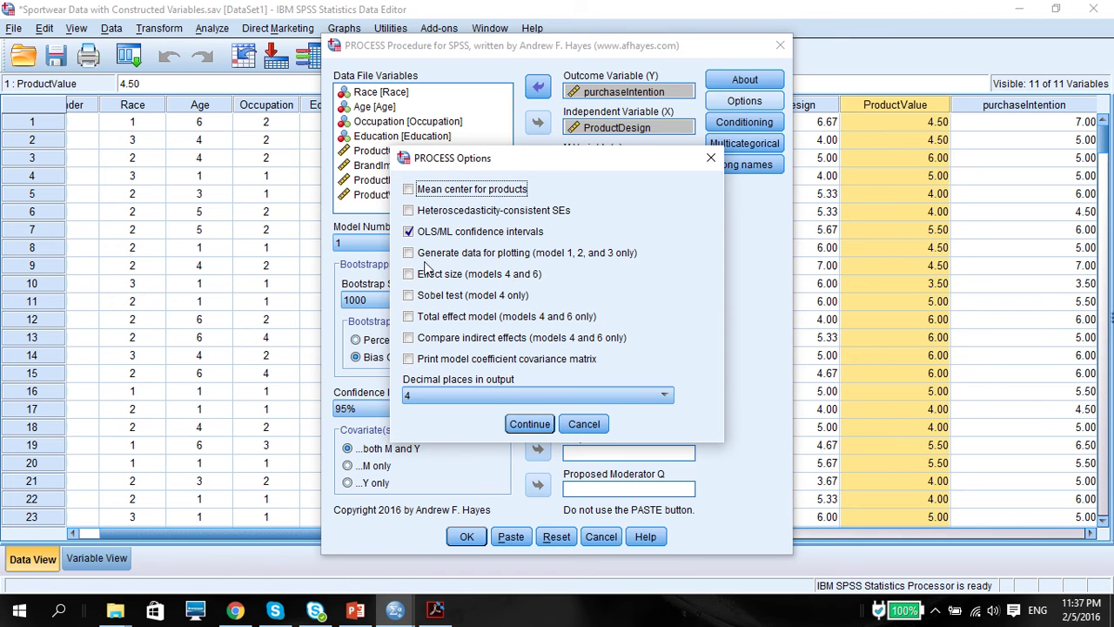
left_click(408, 254)
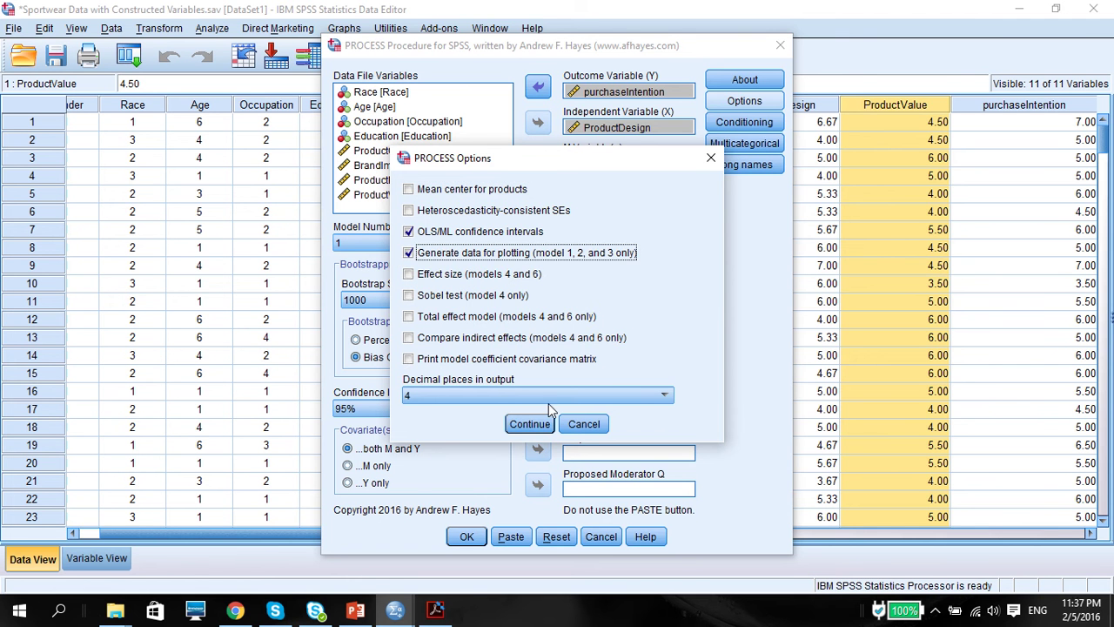
left_click(530, 424)
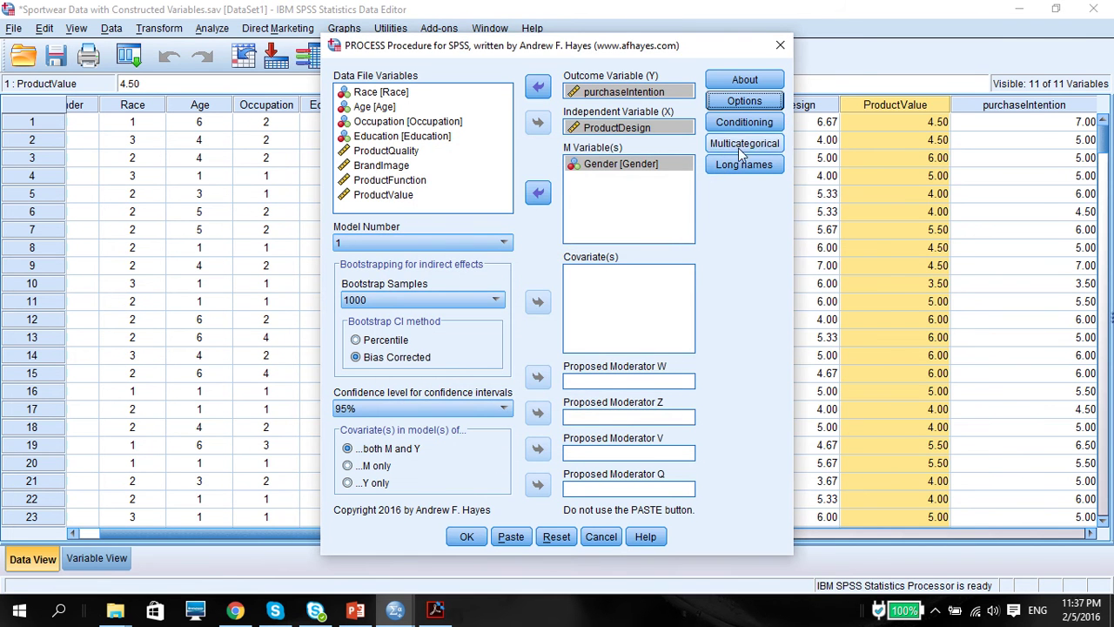
Allow long variable names and run the PROCESS Model 1 analysis
left_click(745, 164)
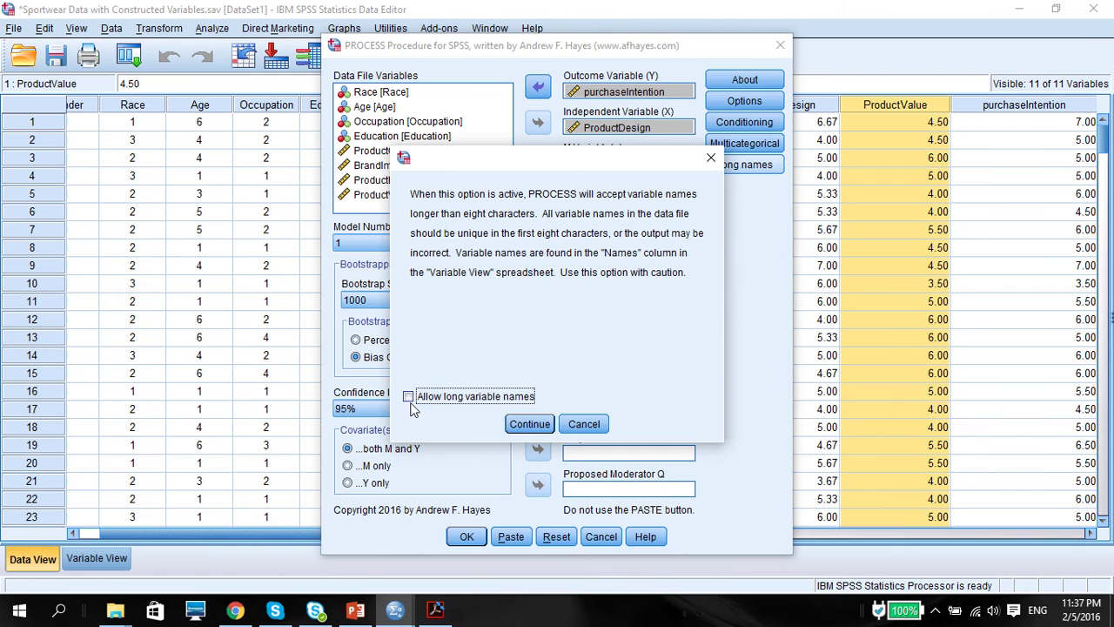
left_click(531, 425)
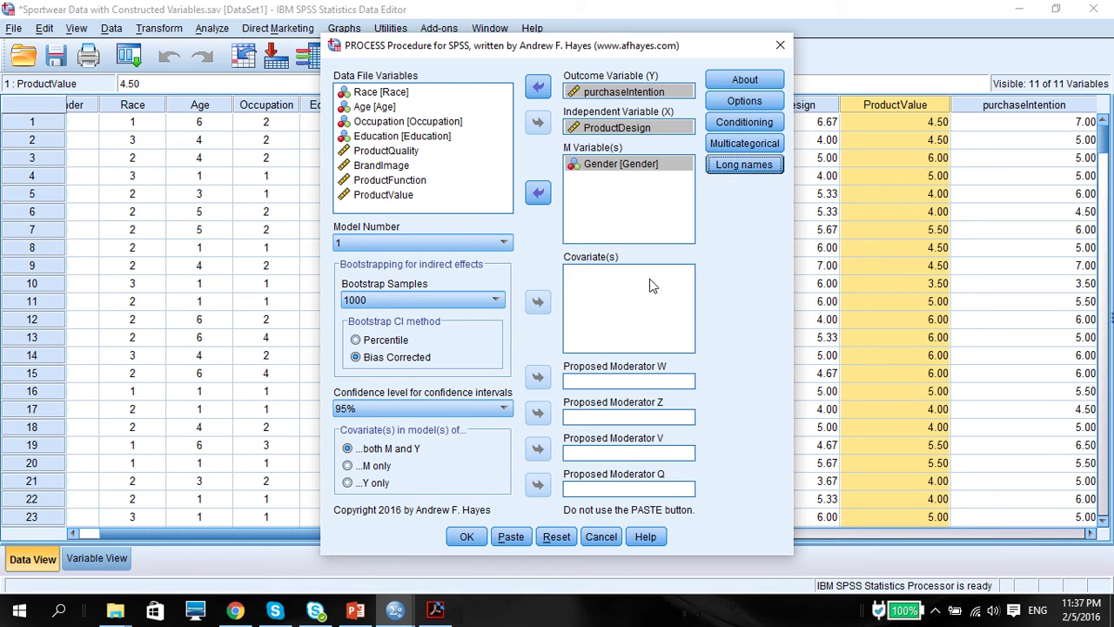
left_click(468, 538)
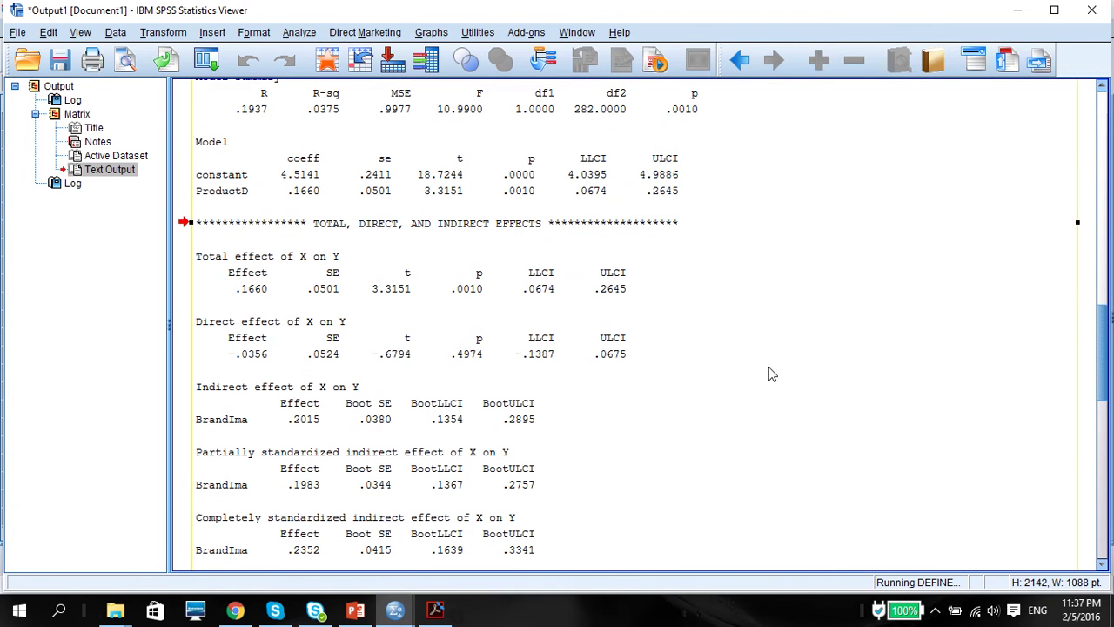
Scroll the output to the Model coefficients and R-square increase tables
left_click_drag(1103, 335, 1101, 498)
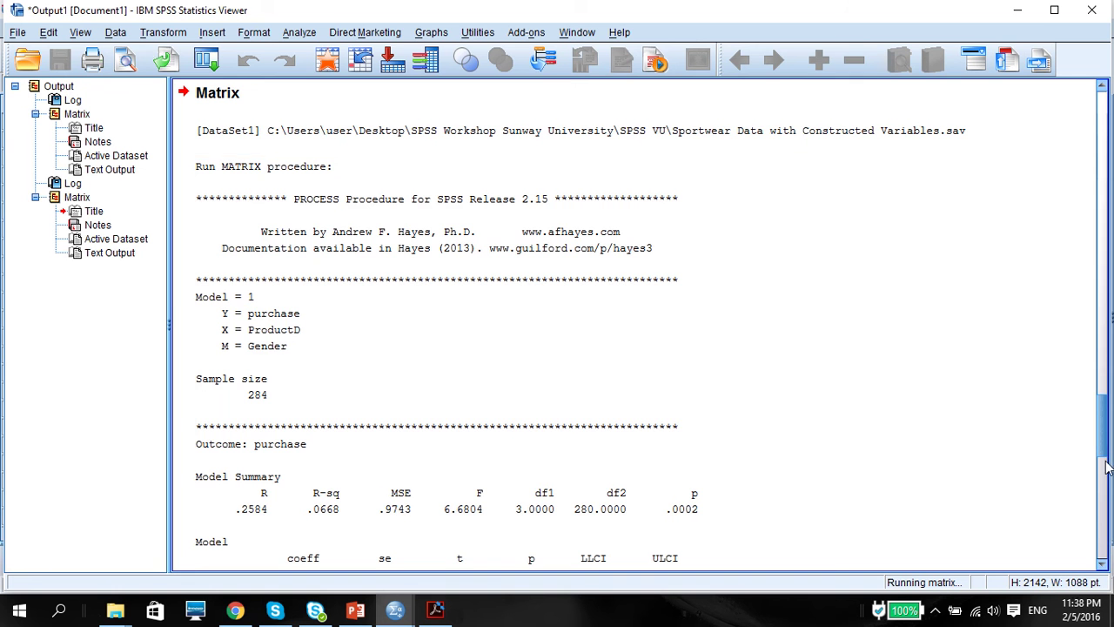
scroll(1108, 468, "down", 5)
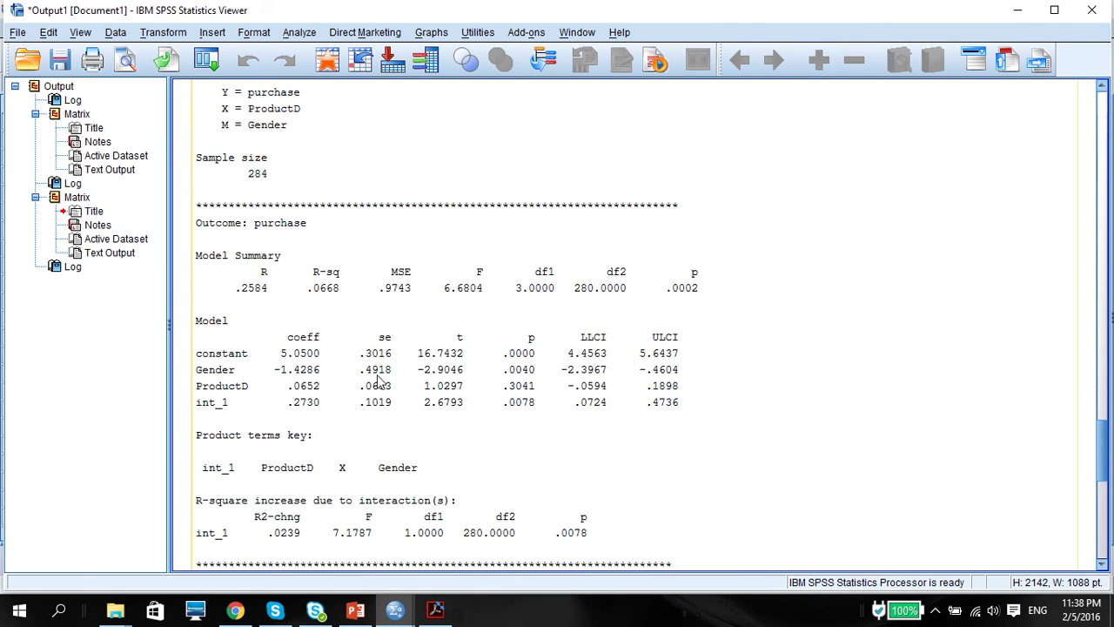
In PowerPoint, go to slide 11, Reporting Results, and select its three PROCESS output tables
left_click(357, 614)
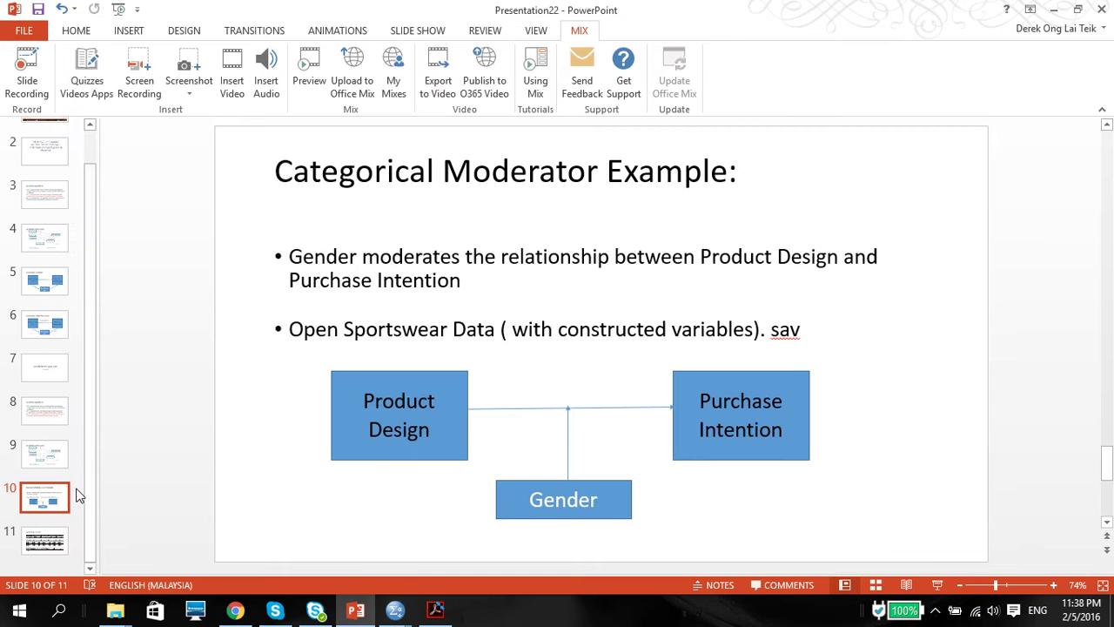
left_click(63, 533)
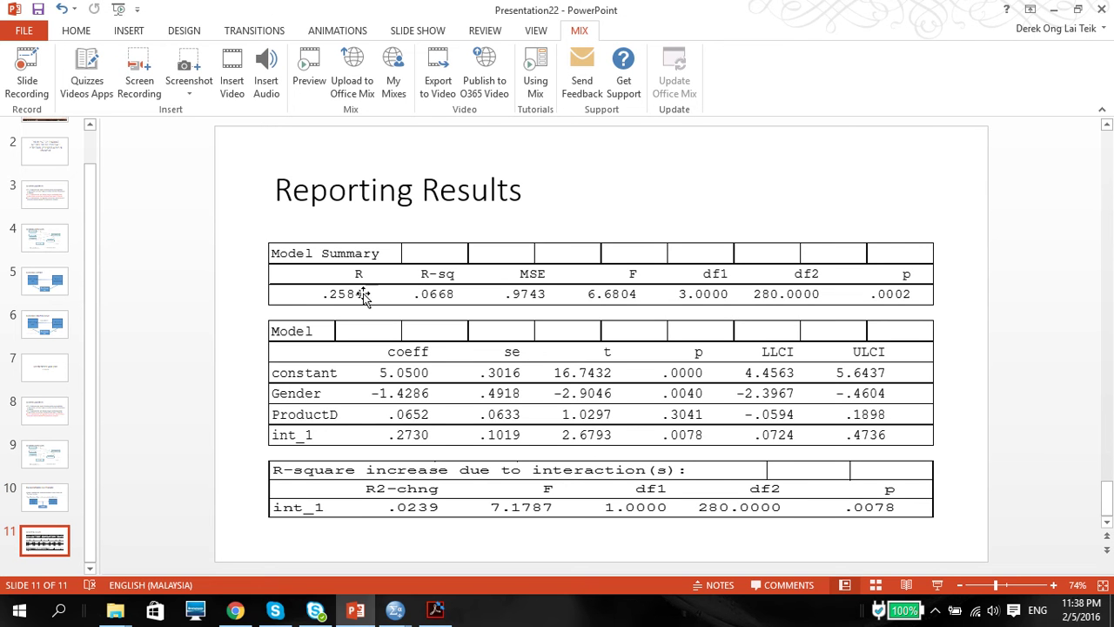
left_click(306, 265)
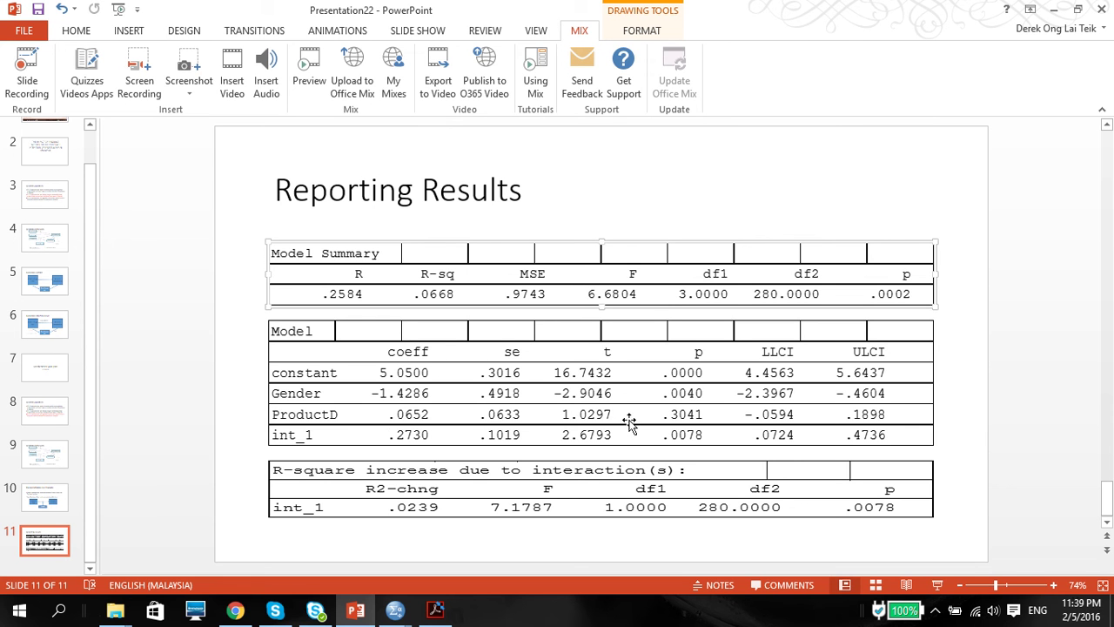
left_click(688, 399)
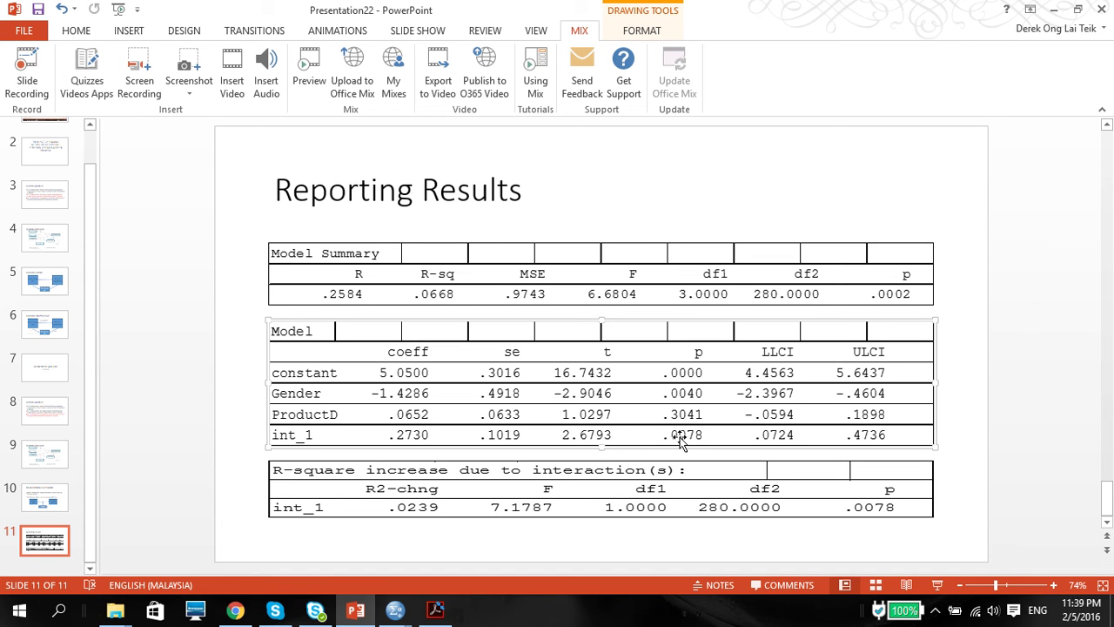
left_click(299, 514)
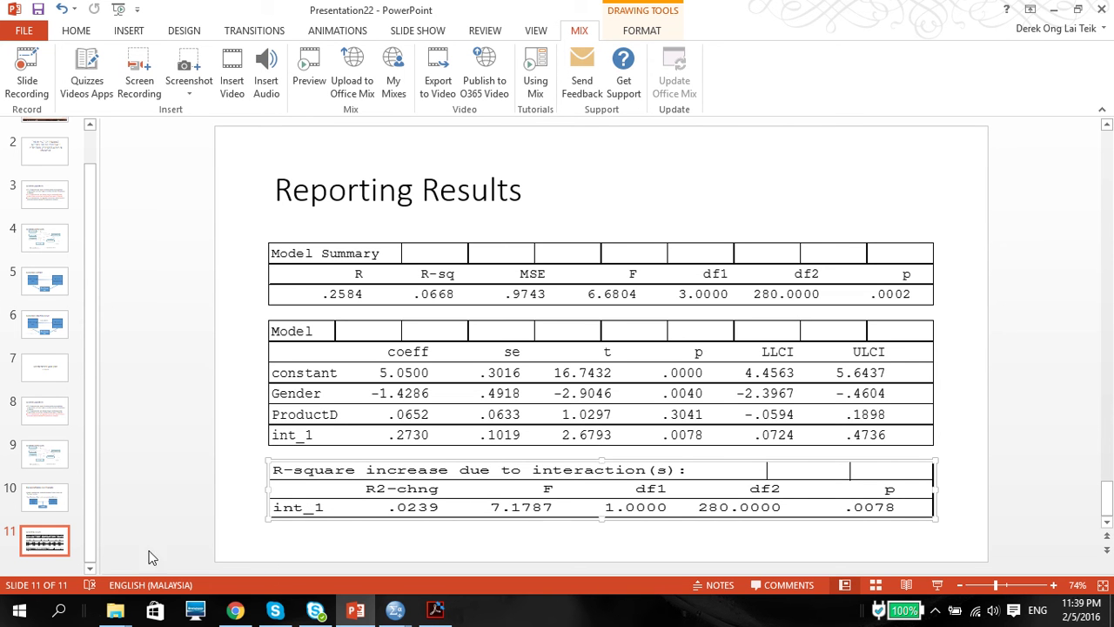
Insert a new blank slide 12 after slide 11
left_click(29, 546)
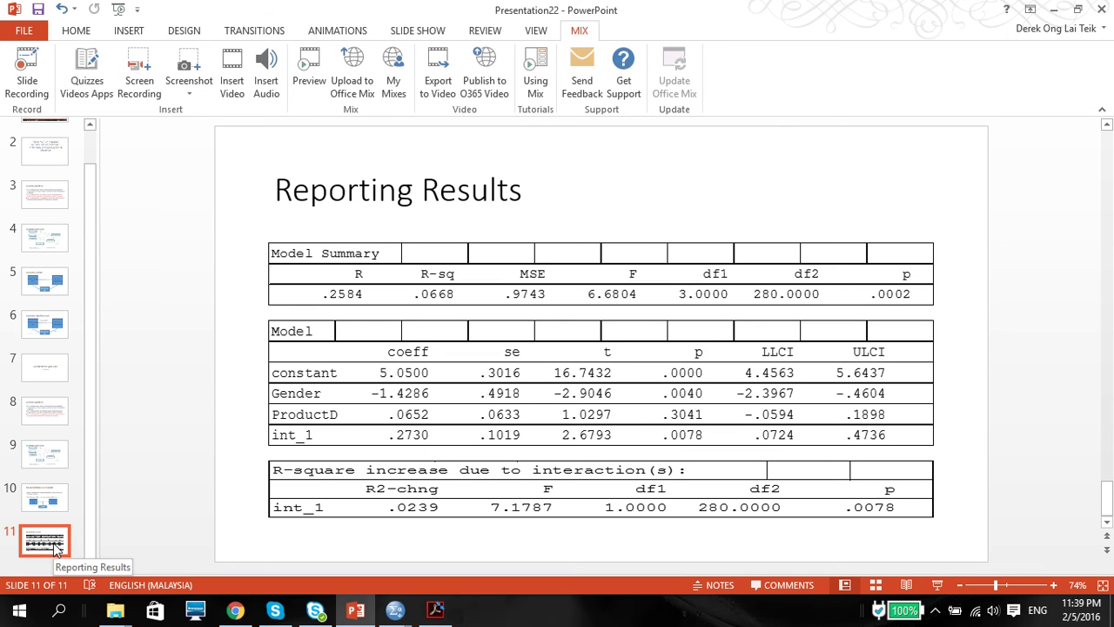
key("Return")
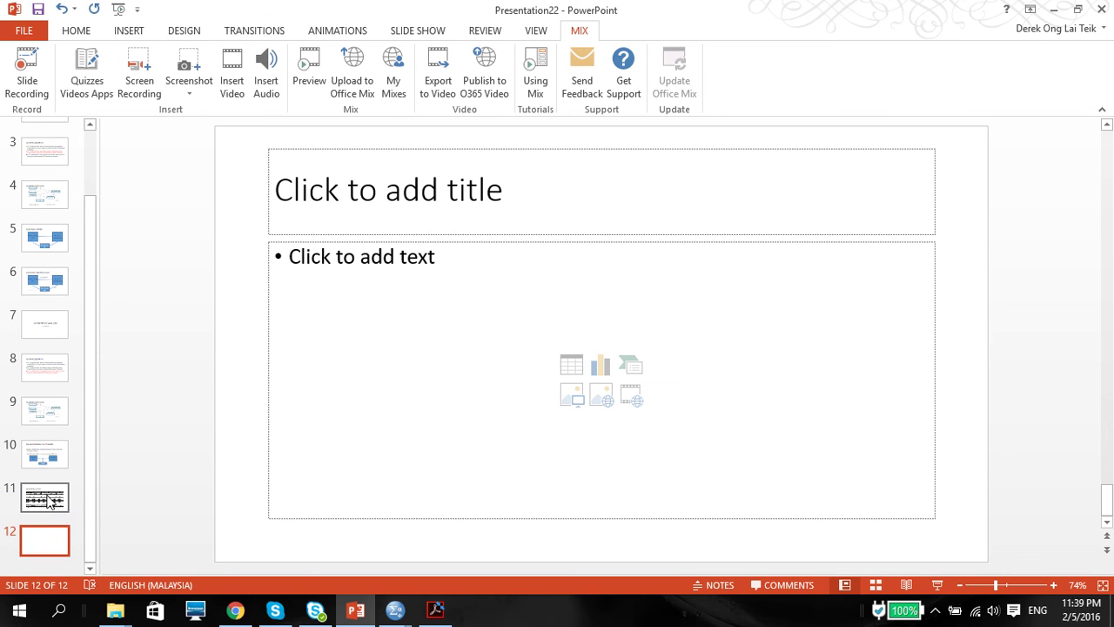
left_click(395, 612)
Open Chart Builder on the Sportwear data and place a grouped scatter chart in the preview
left_click(438, 561)
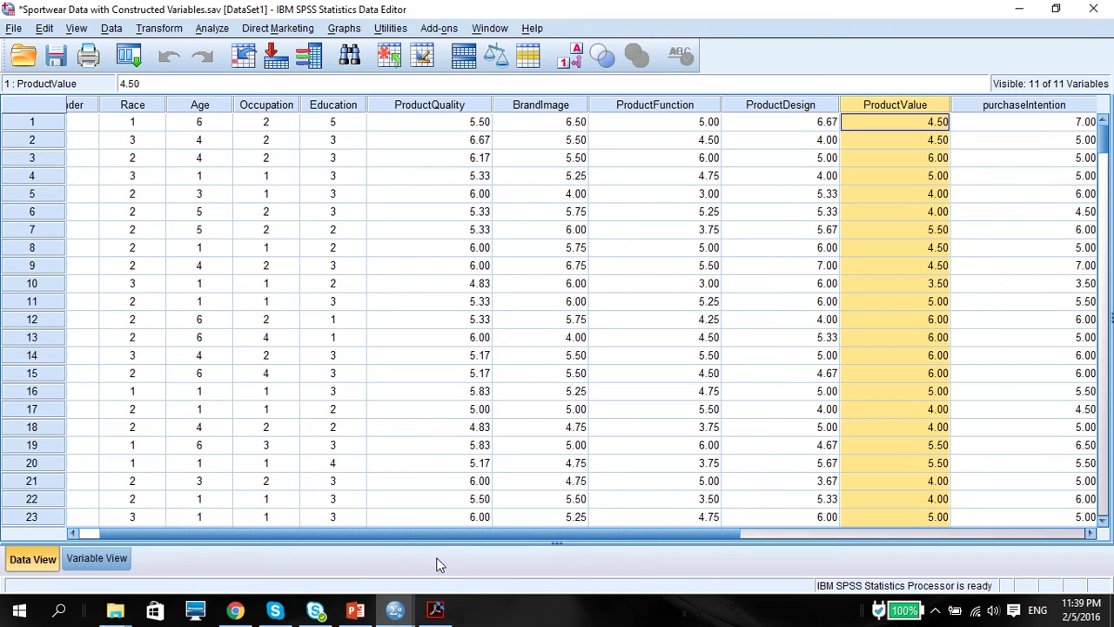
left_click(342, 29)
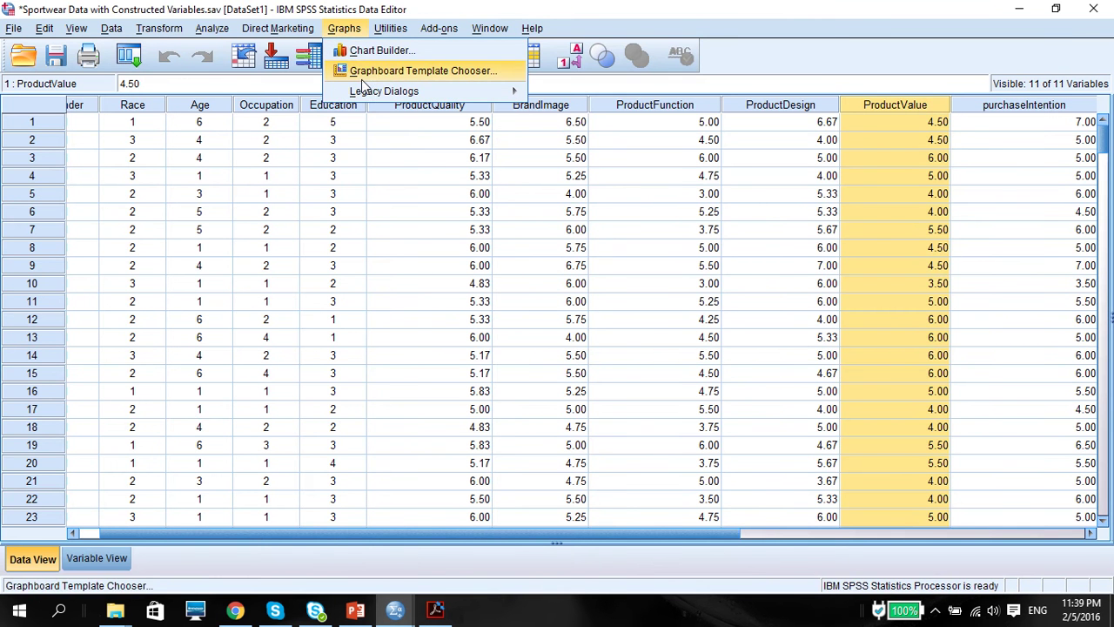
left_click(358, 54)
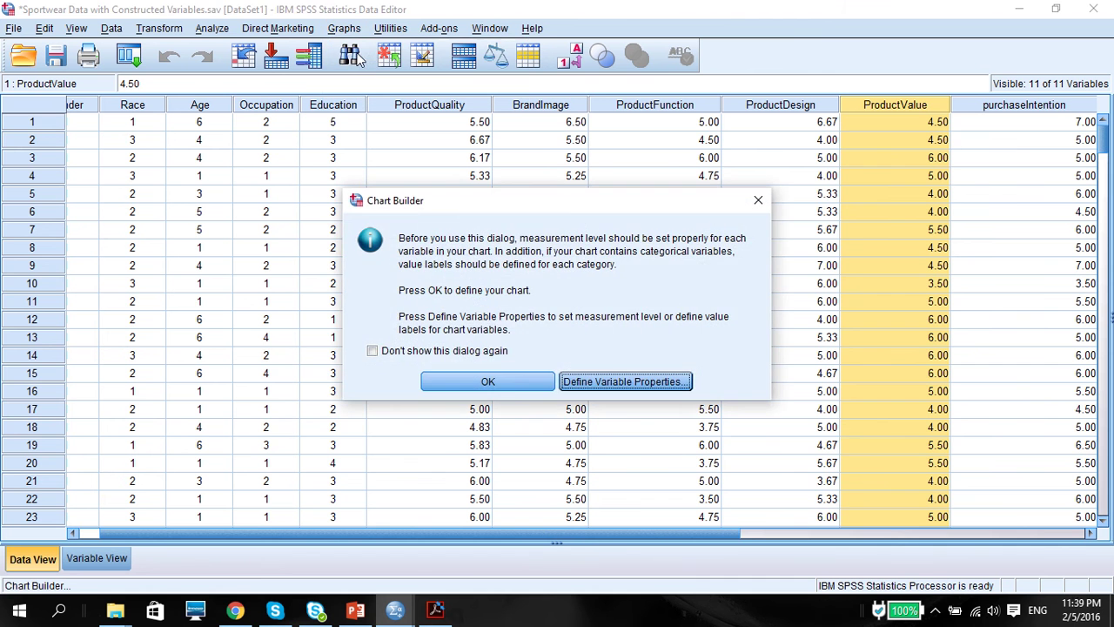
left_click(489, 382)
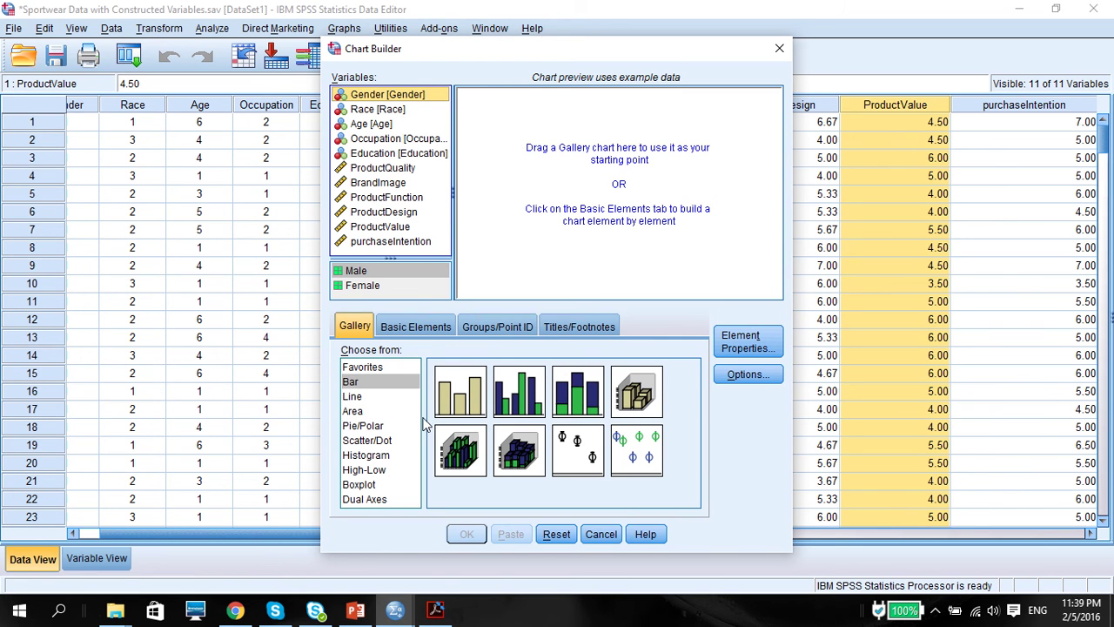
left_click(372, 442)
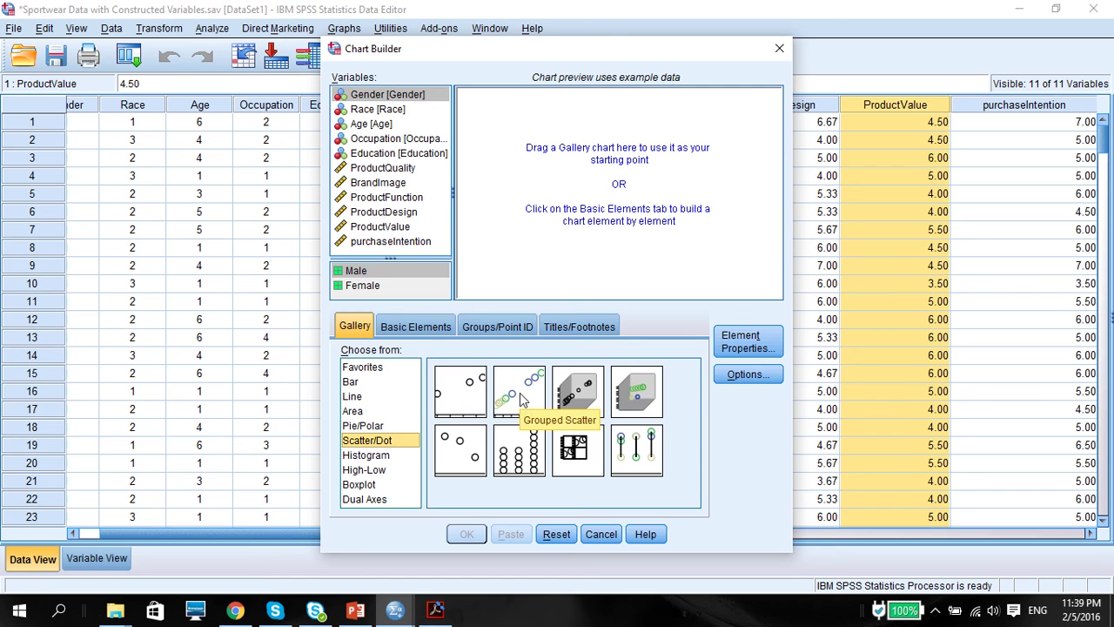
left_click_drag(525, 403, 566, 174)
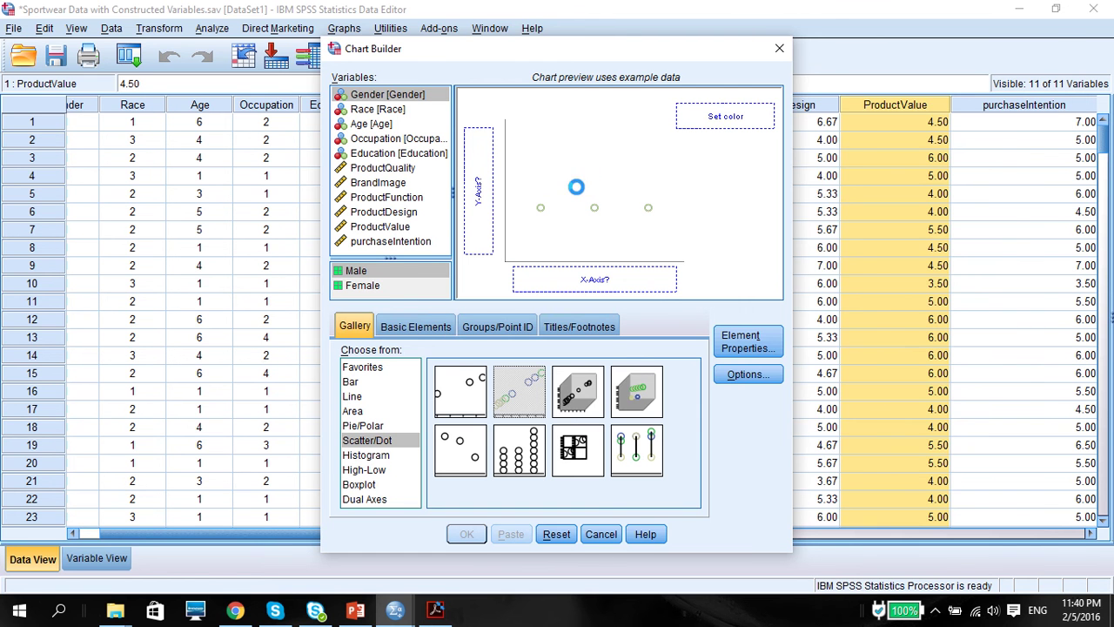
Plot ProductDesign on x, purchaseIntention on y, colour points by Gender, and generate the chart
left_click(384, 217)
left_click(384, 214)
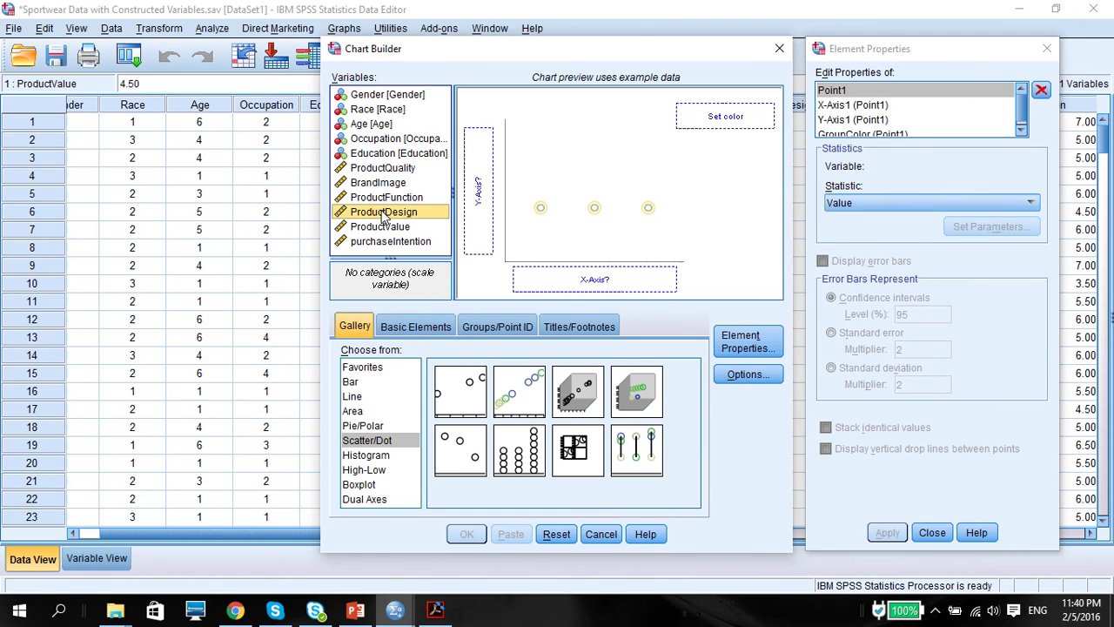
left_click_drag(392, 218, 557, 285)
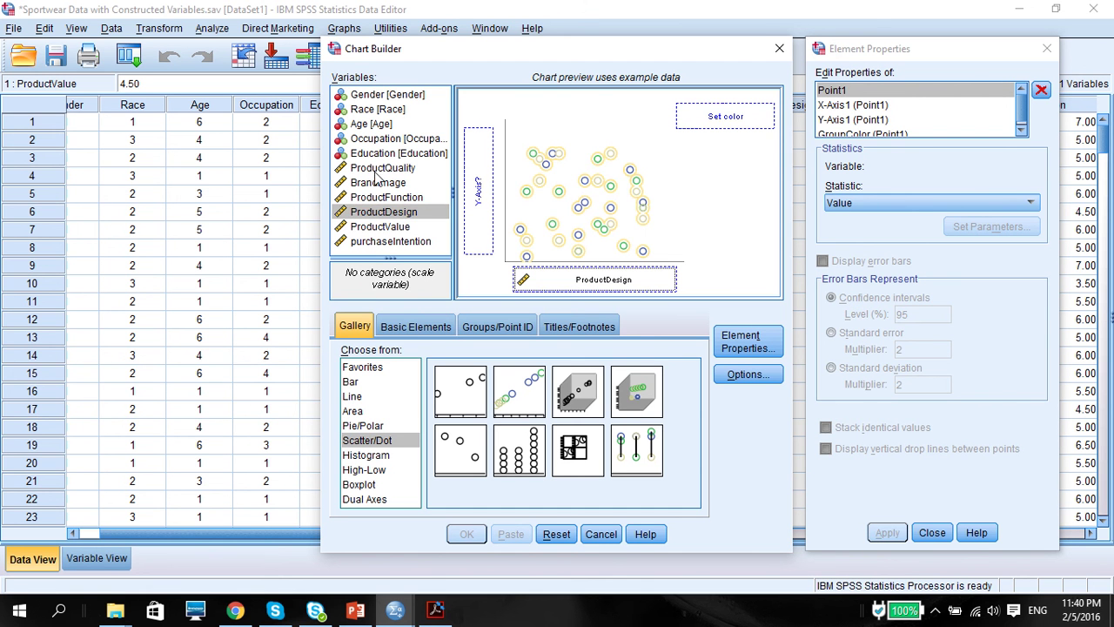
left_click(380, 244)
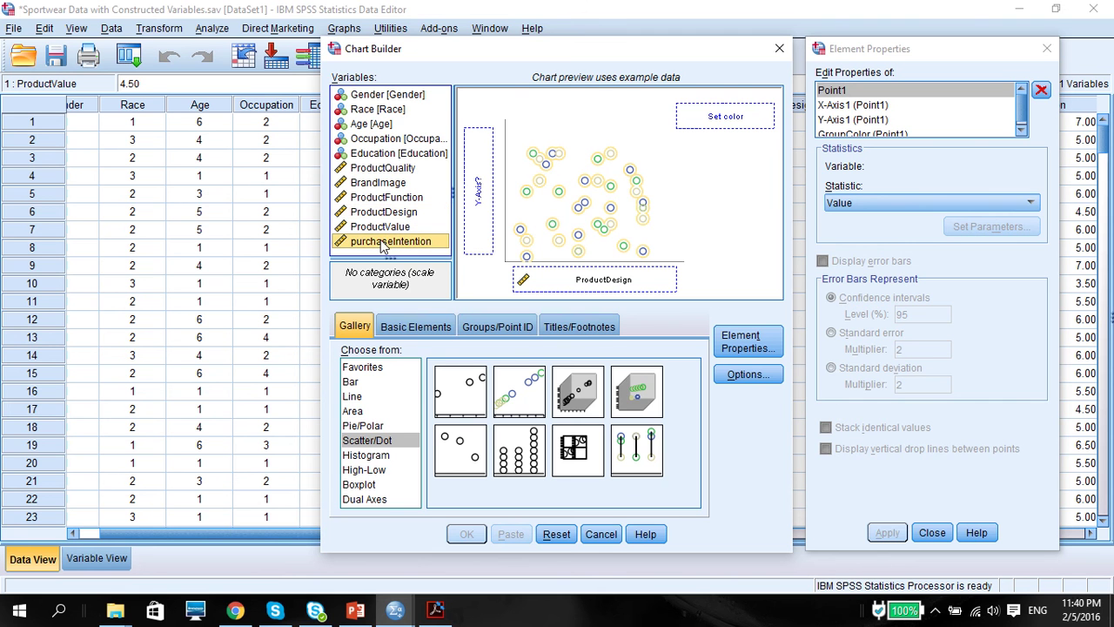
left_click_drag(383, 246, 479, 213)
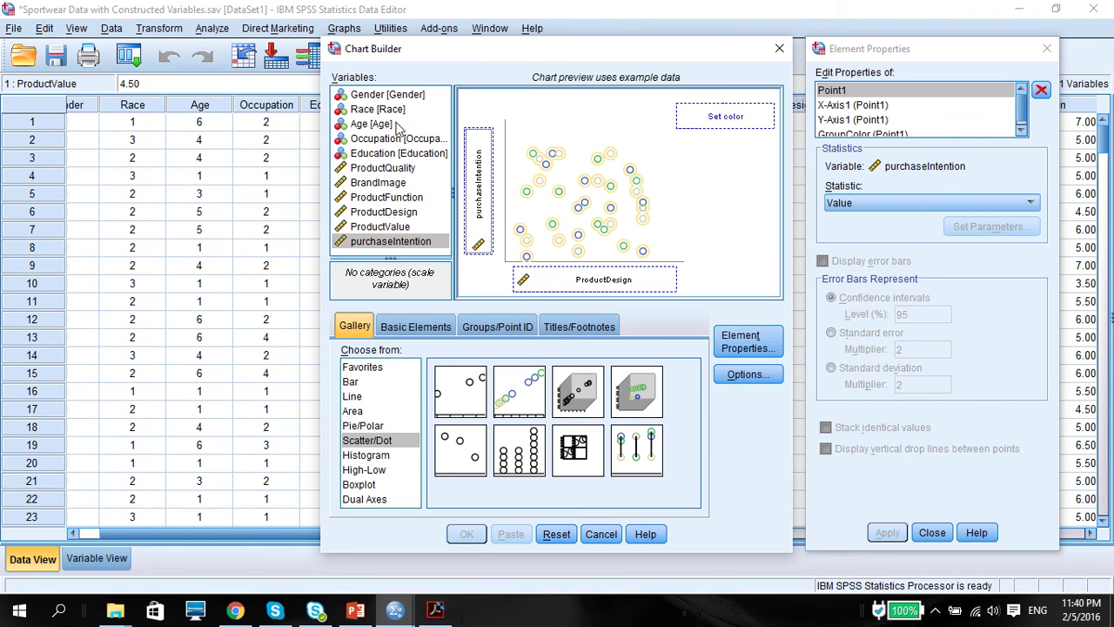
left_click_drag(385, 96, 710, 113)
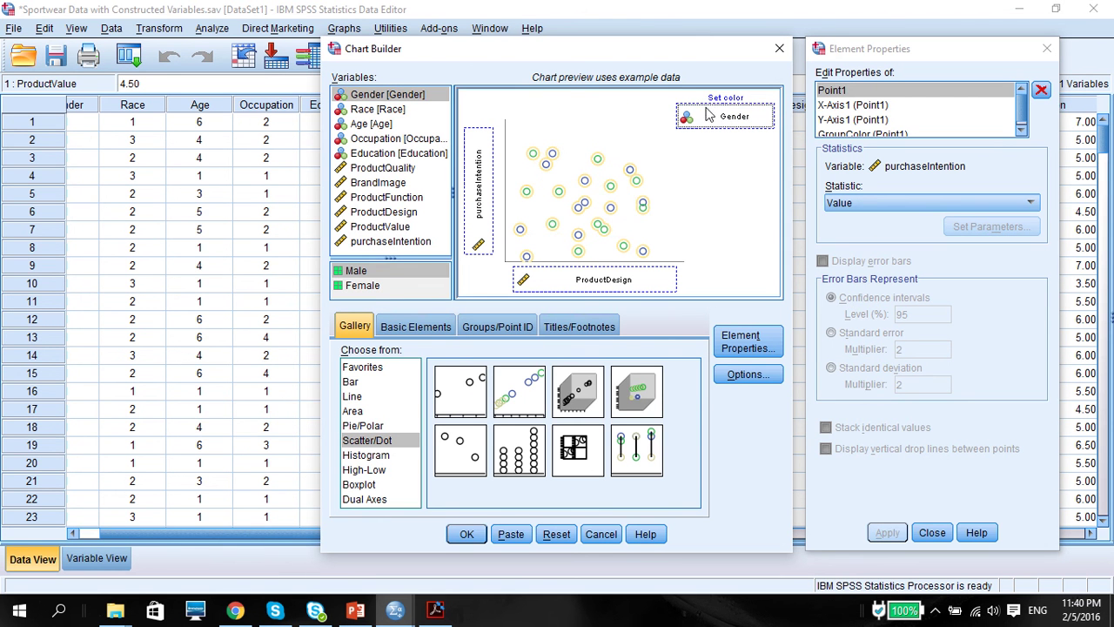
left_click(466, 534)
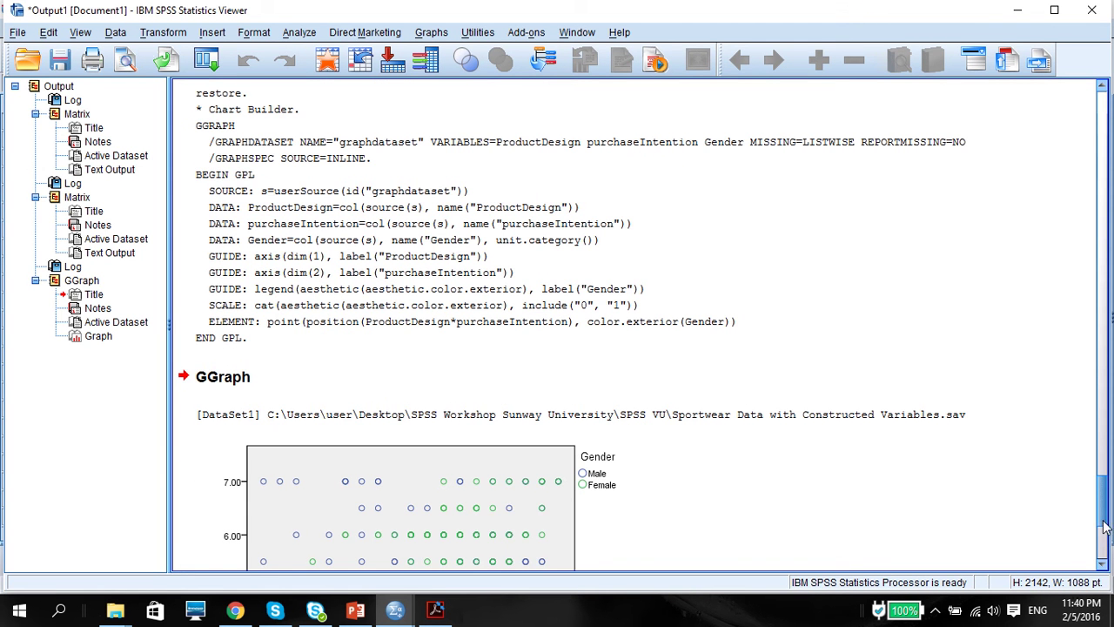
Open the Gender-coloured scatterplot in Chart Editor and add fit lines at subgroups
left_click_drag(1106, 525, 1110, 566)
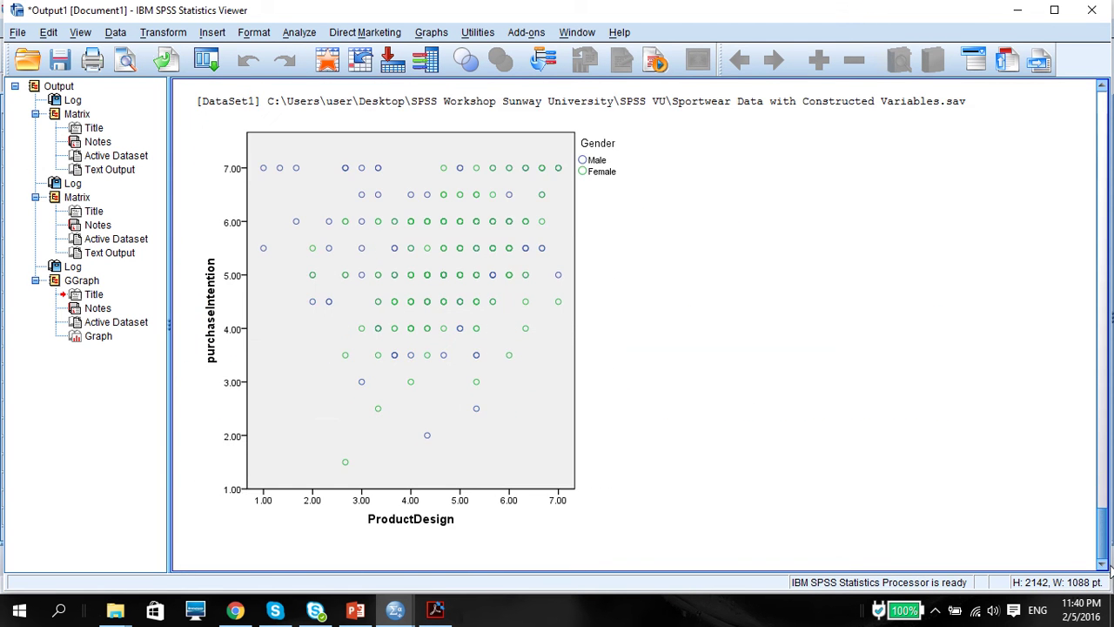
left_click(503, 303)
double_click(503, 299)
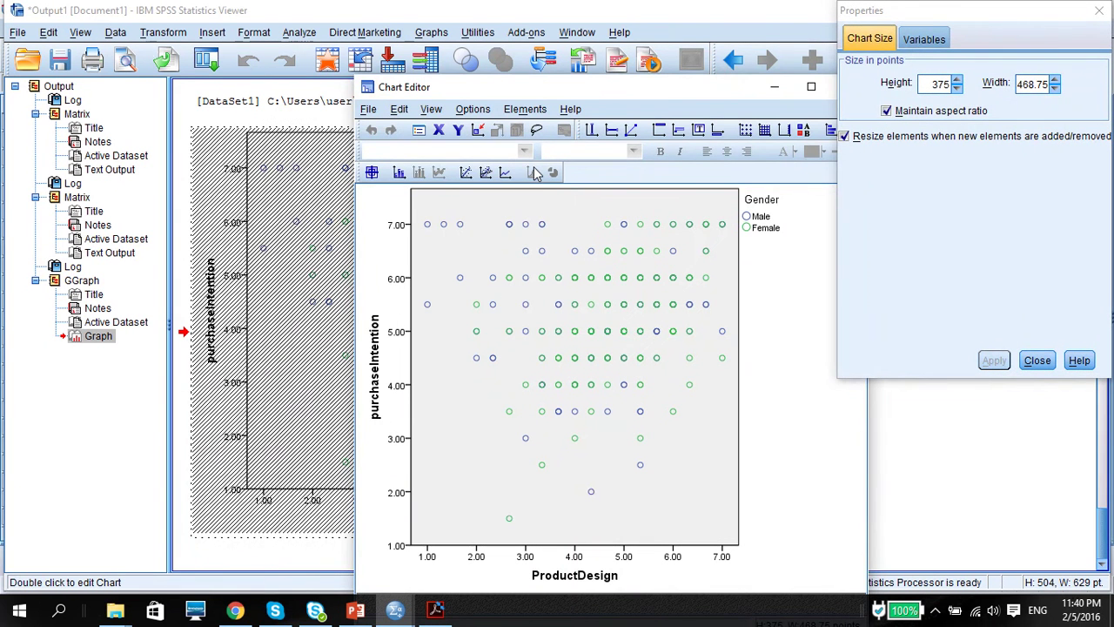
left_click(485, 173)
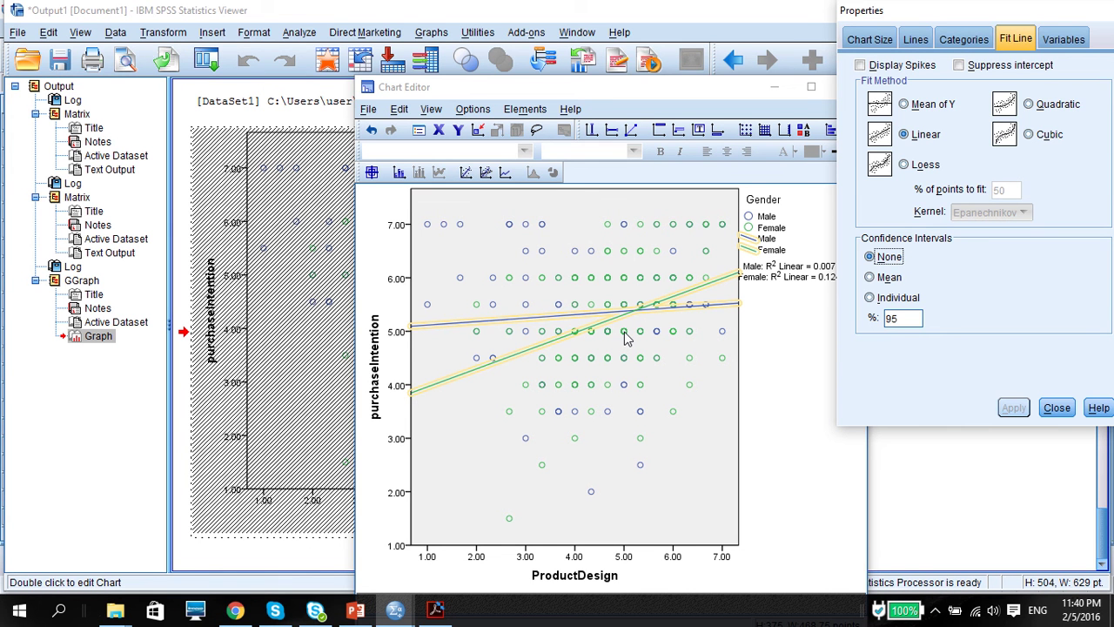
Select the scatter points and look through their category, size and marker shape properties
left_click(624, 333)
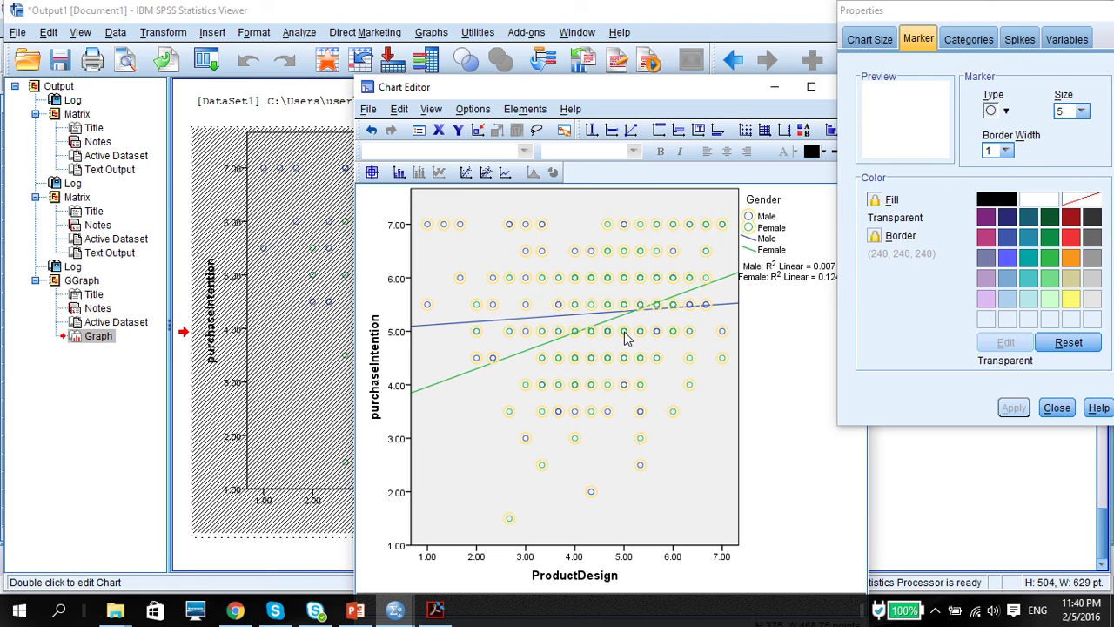
right_click(624, 338)
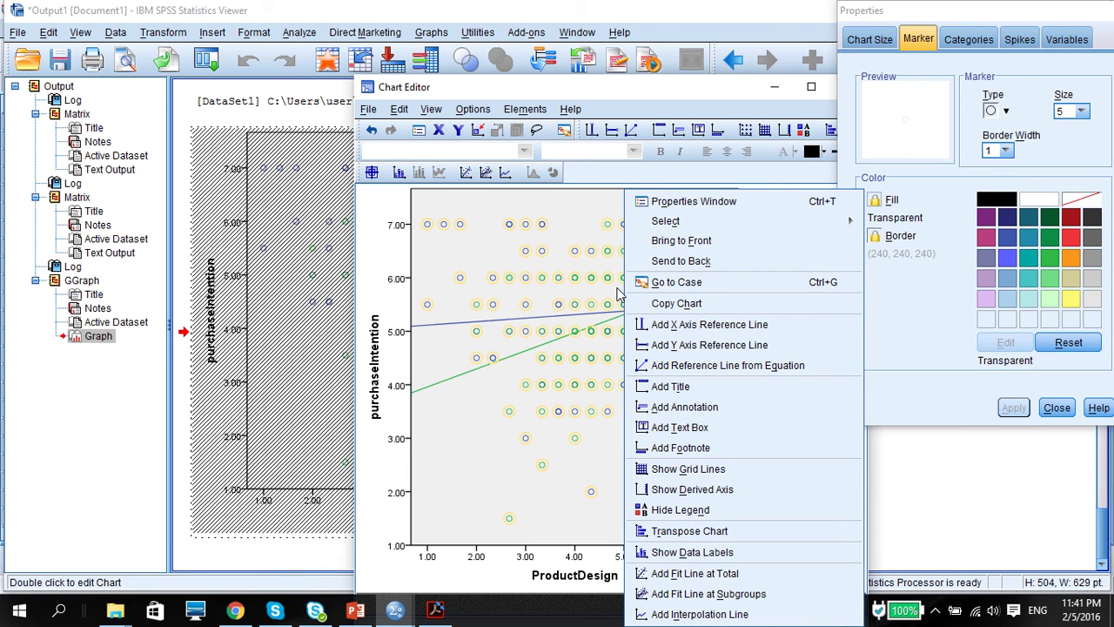
left_click(621, 294)
left_click(625, 290)
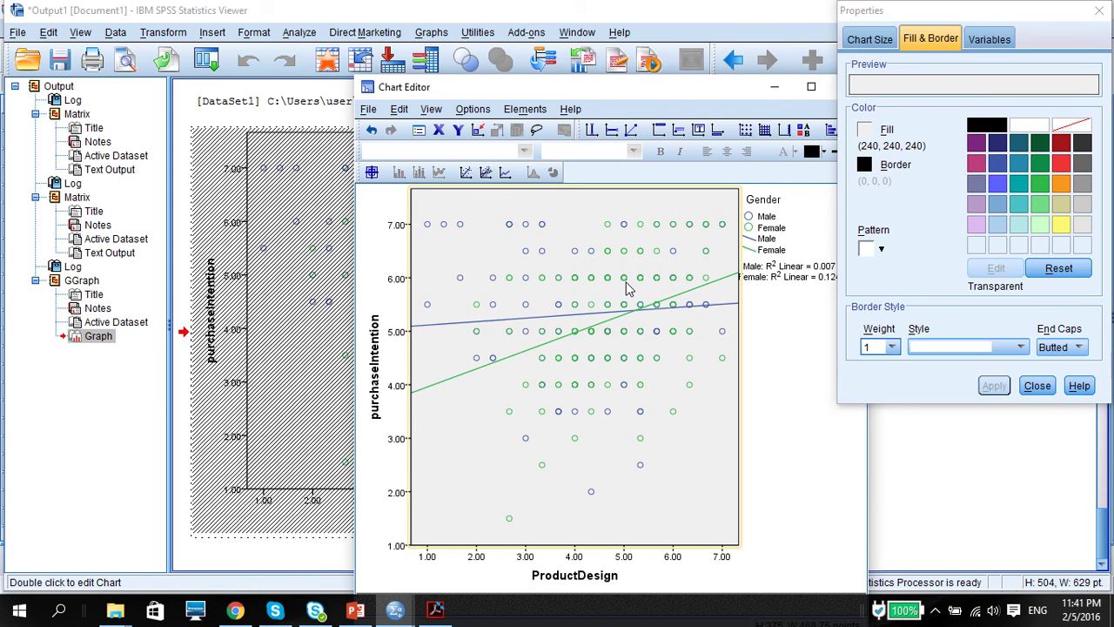
left_click(625, 291)
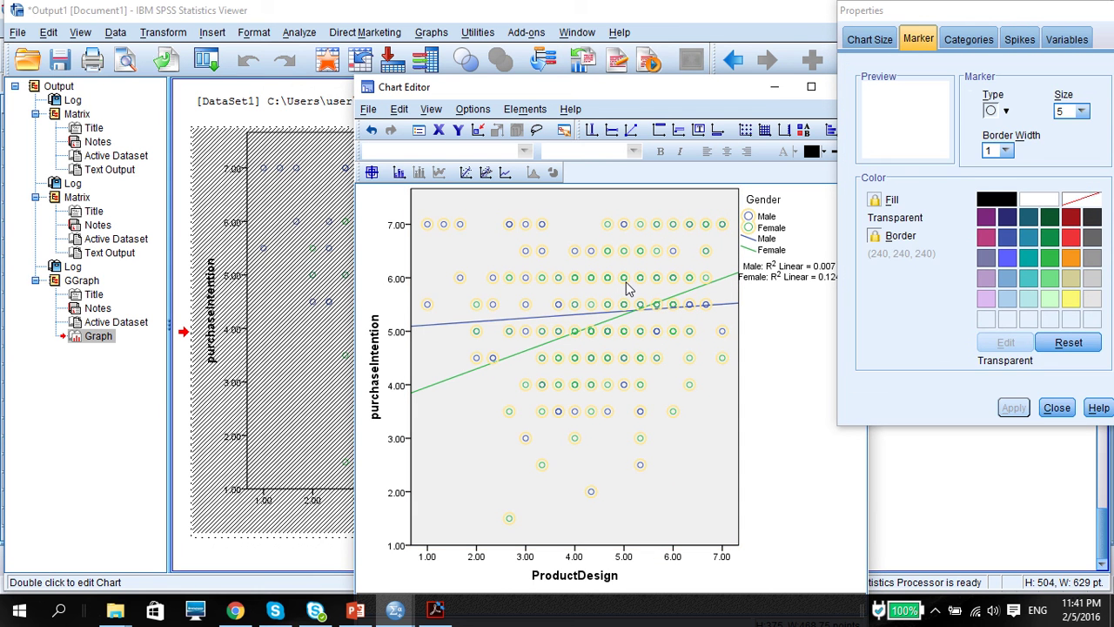
left_click(969, 39)
left_click(873, 40)
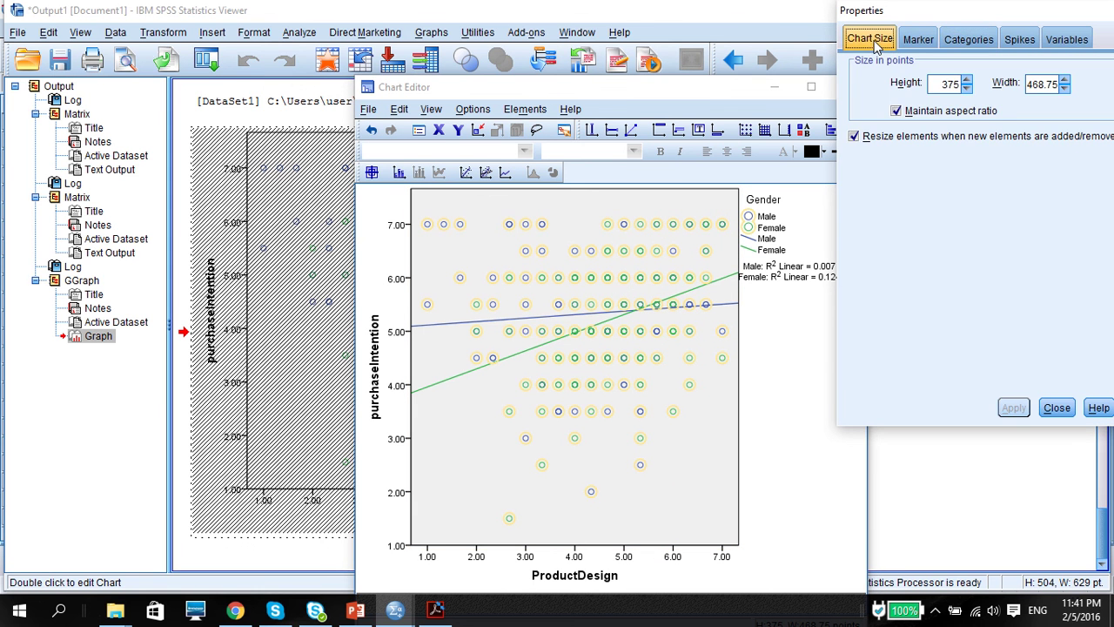
left_click(919, 39)
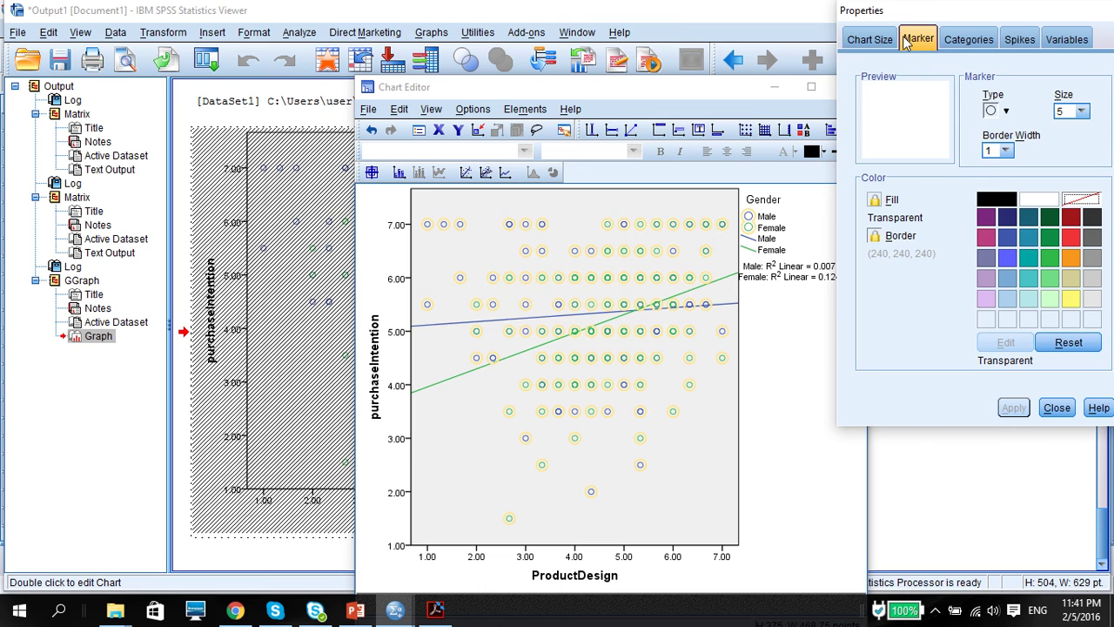
left_click(1006, 111)
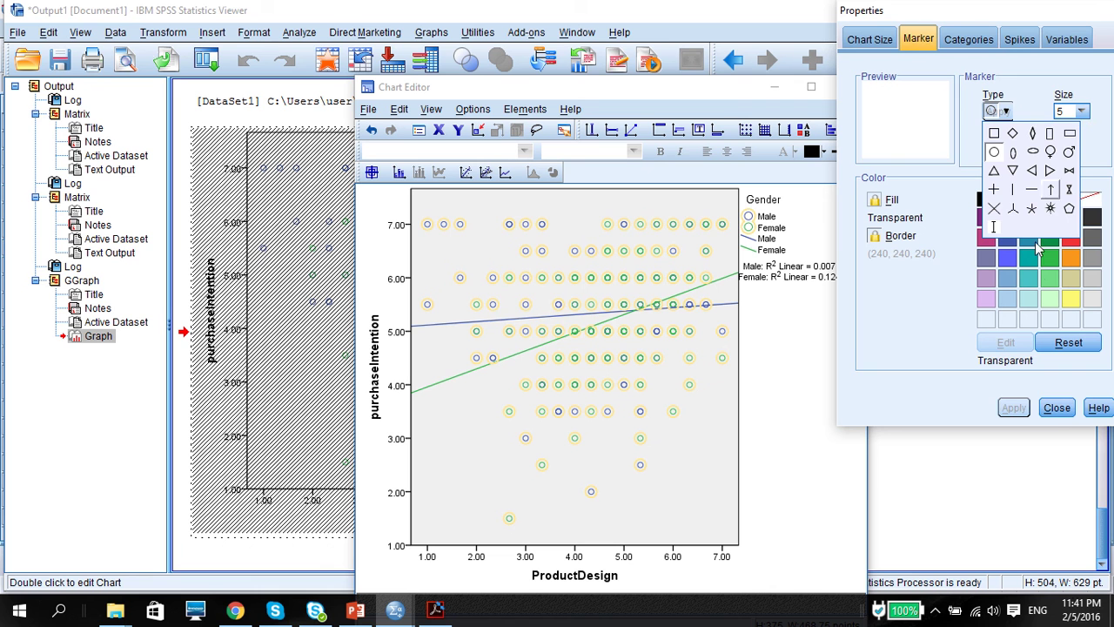
left_click(1056, 413)
left_click(1049, 415)
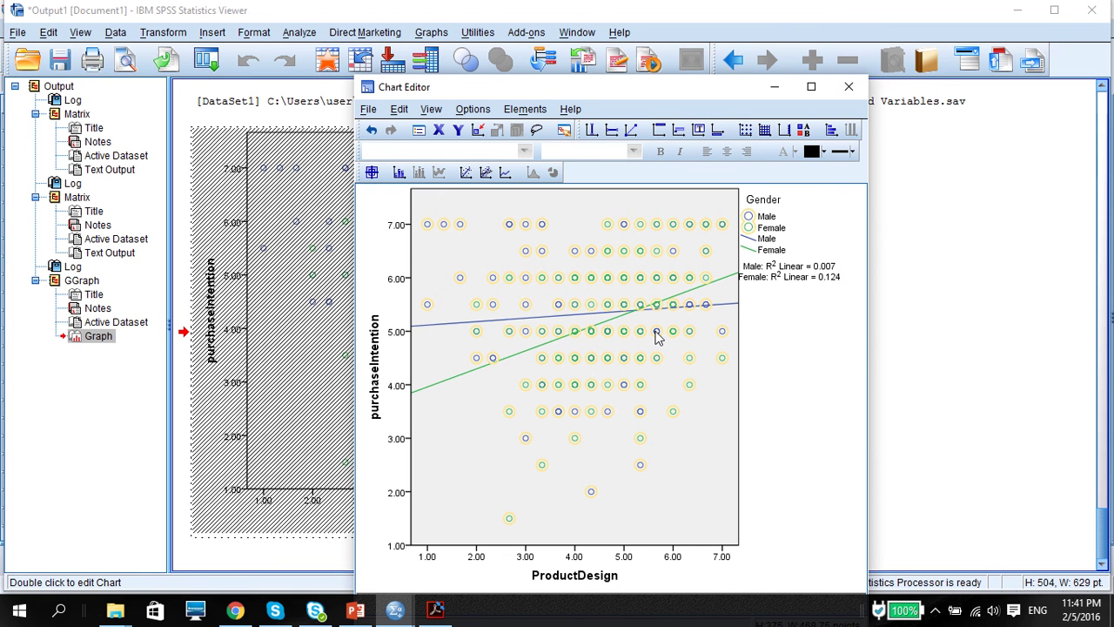
In Properties > Variables, set Element Type to Marker, delete it, and apply
right_click(657, 338)
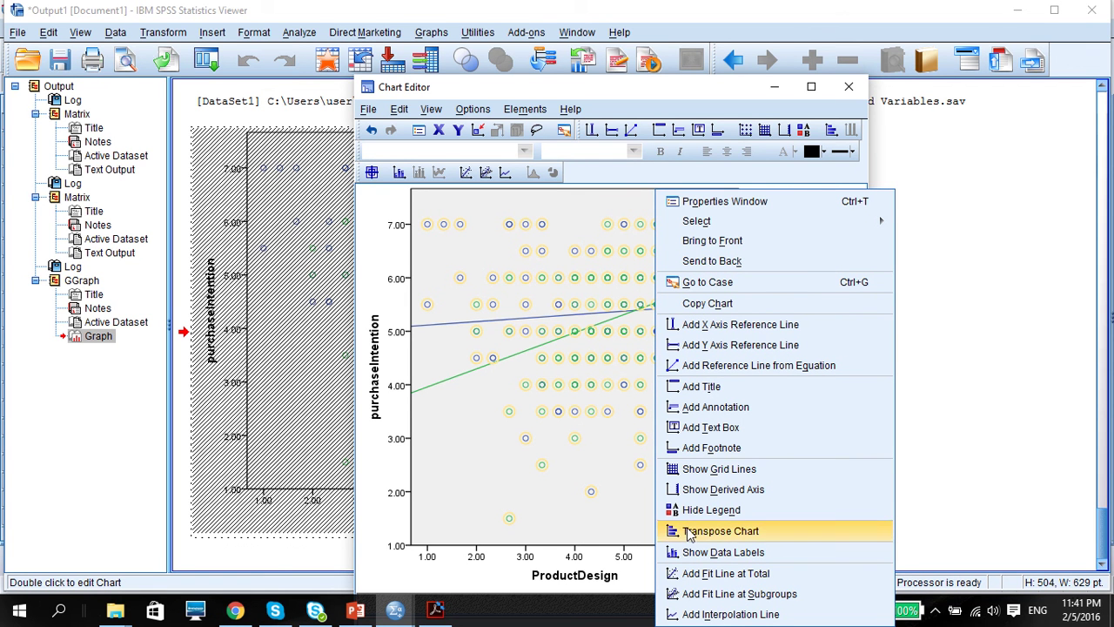
double_click(642, 387)
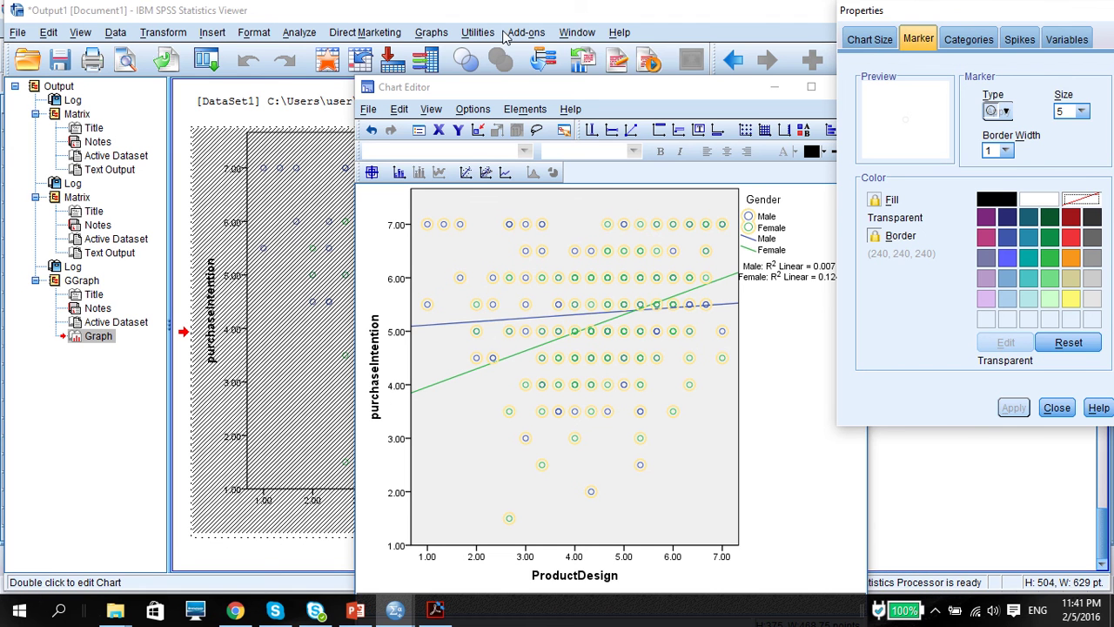
mouse_move(483, 4)
left_click(438, 54)
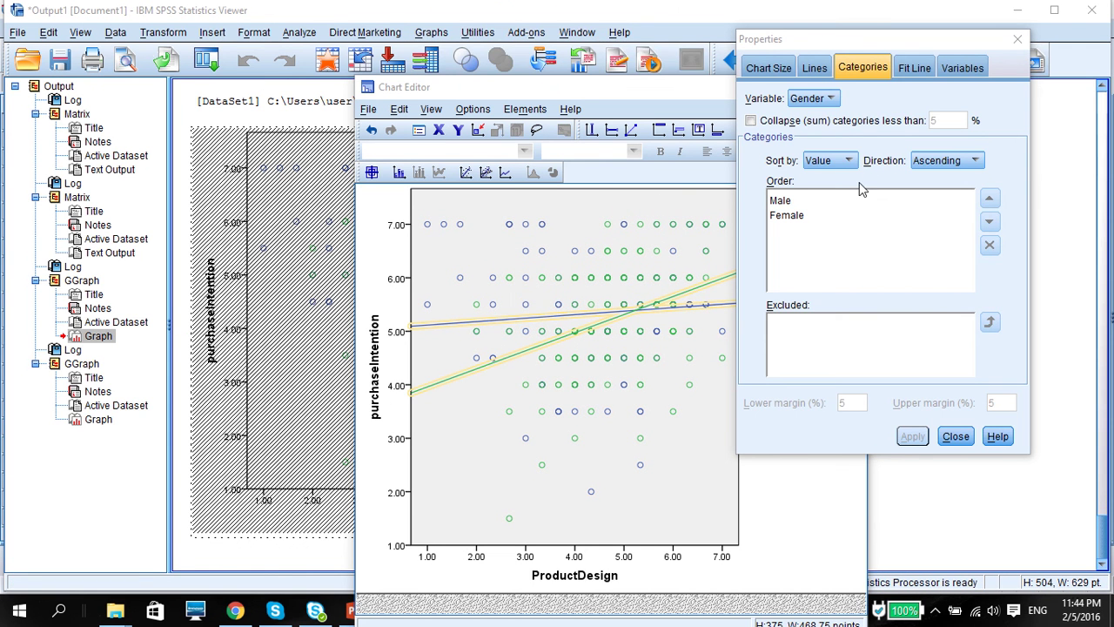
left_click_drag(854, 44, 892, 49)
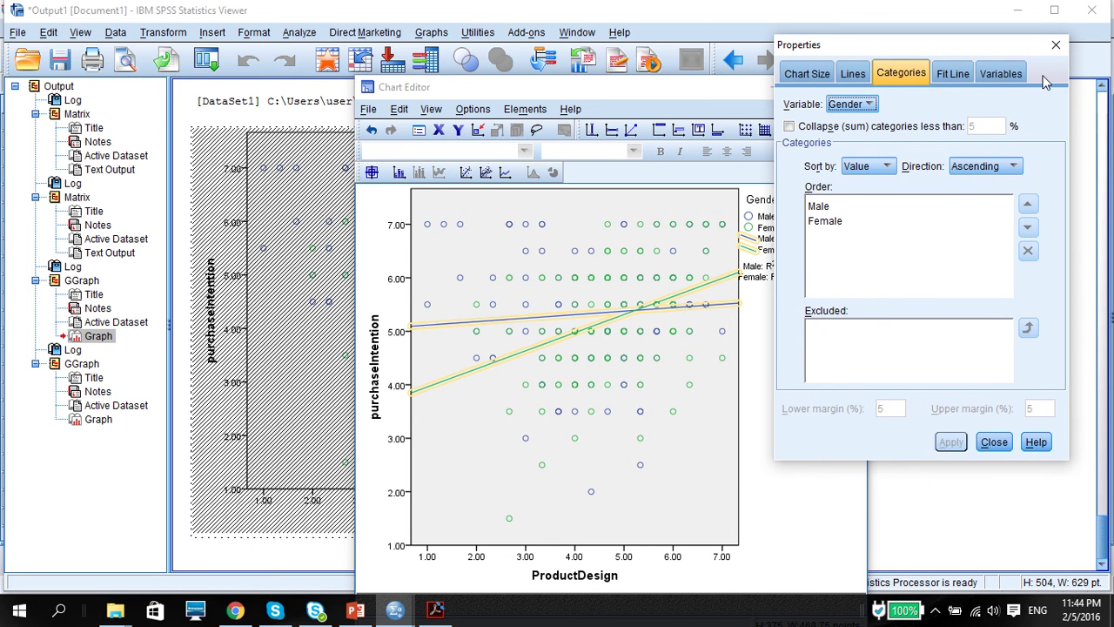
left_click(998, 79)
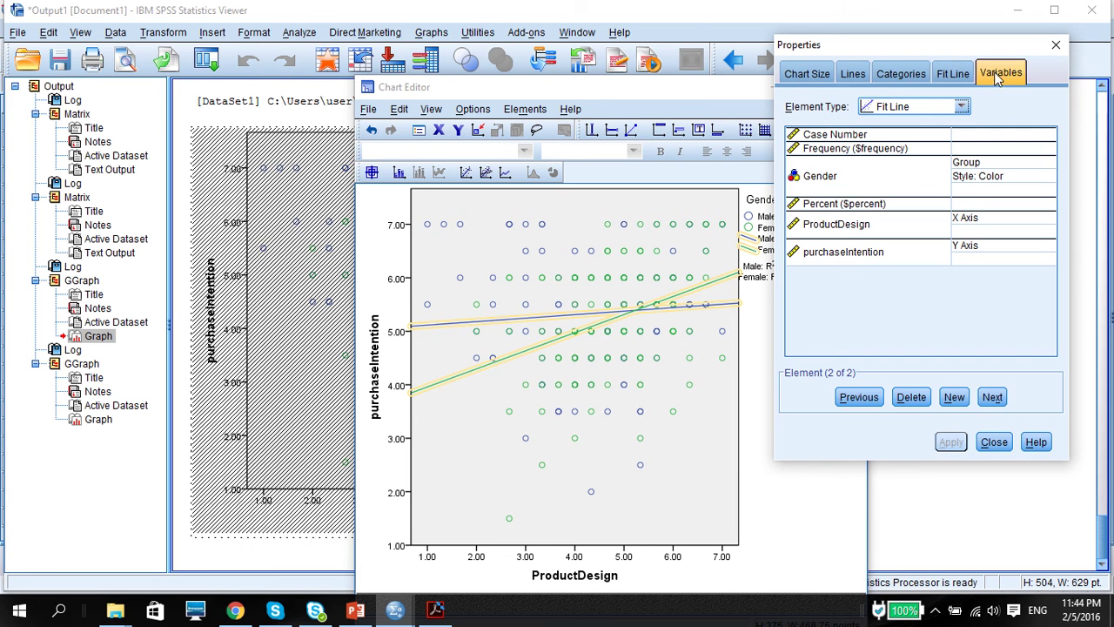
left_click(961, 106)
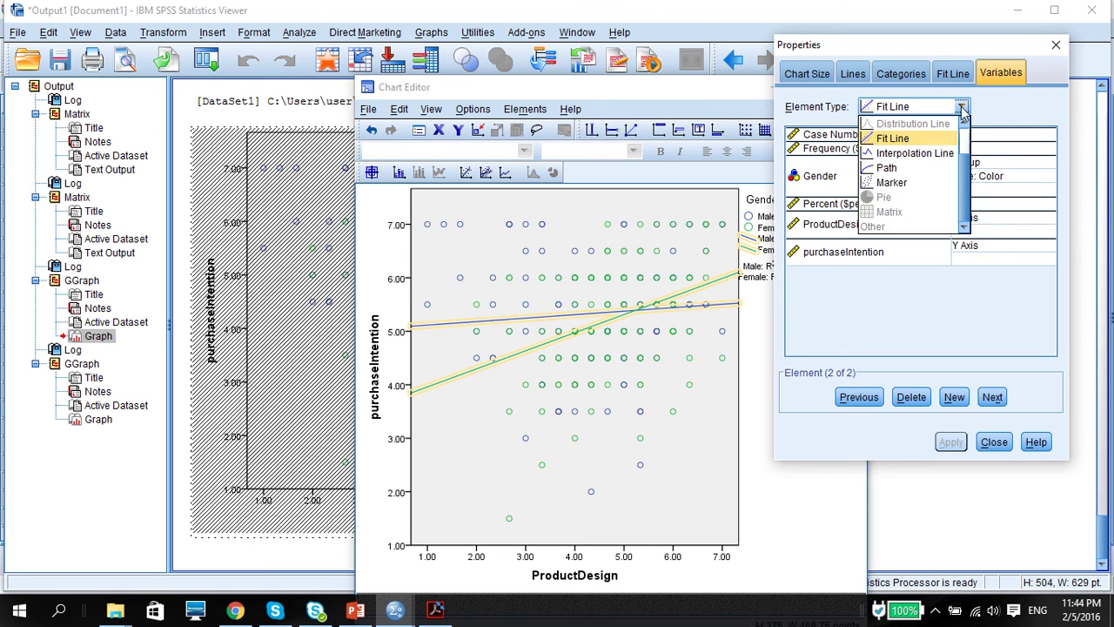
left_click(940, 182)
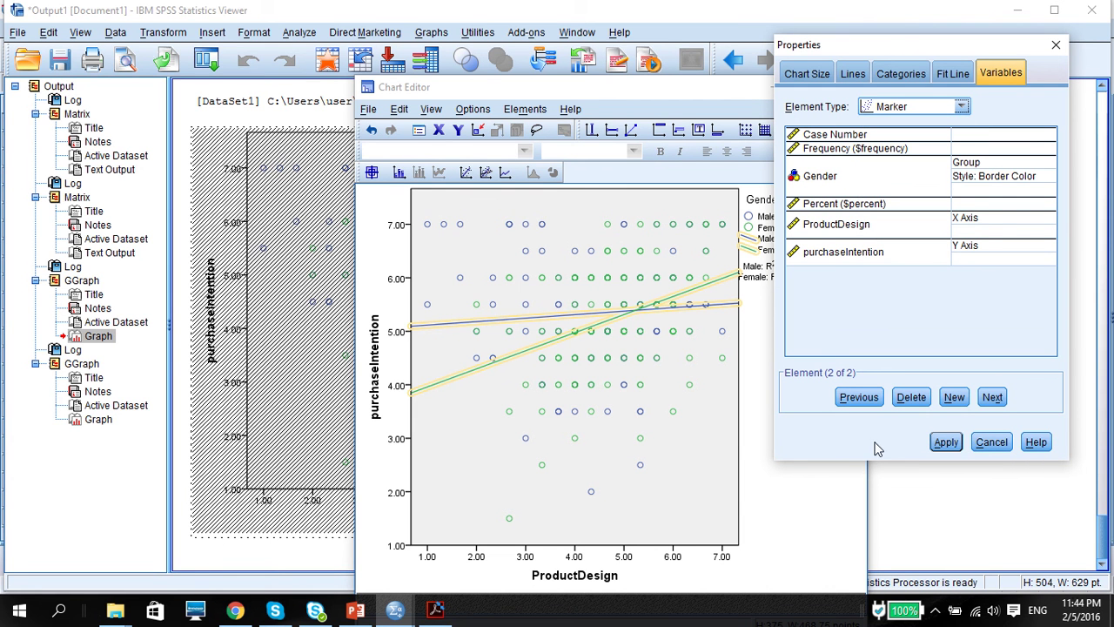
left_click(658, 364)
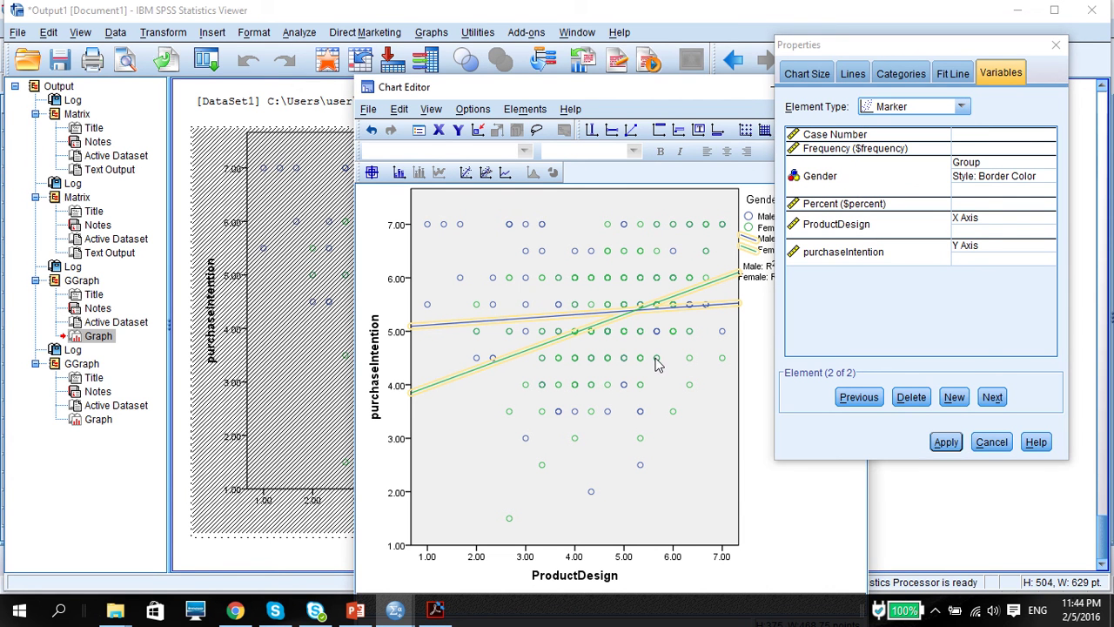
left_click(658, 364)
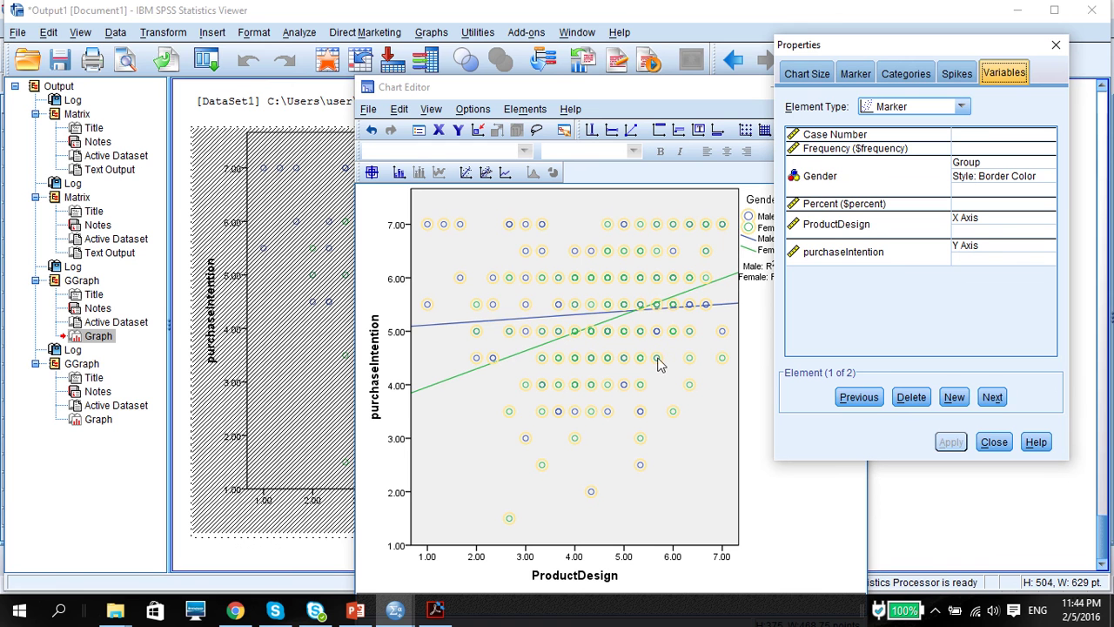
left_click(912, 397)
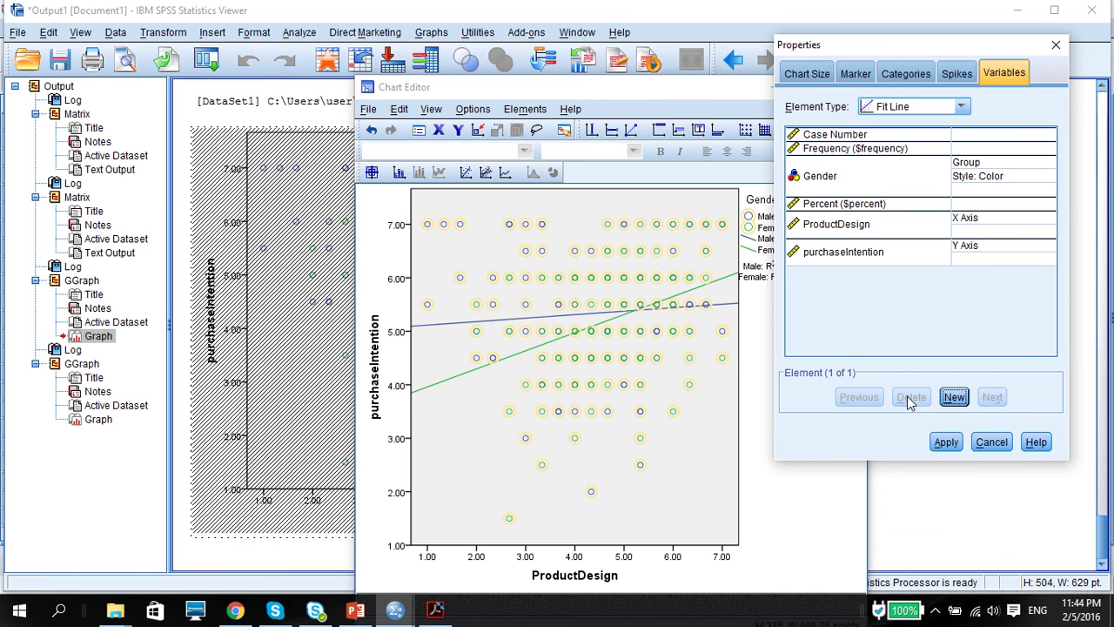
left_click(943, 444)
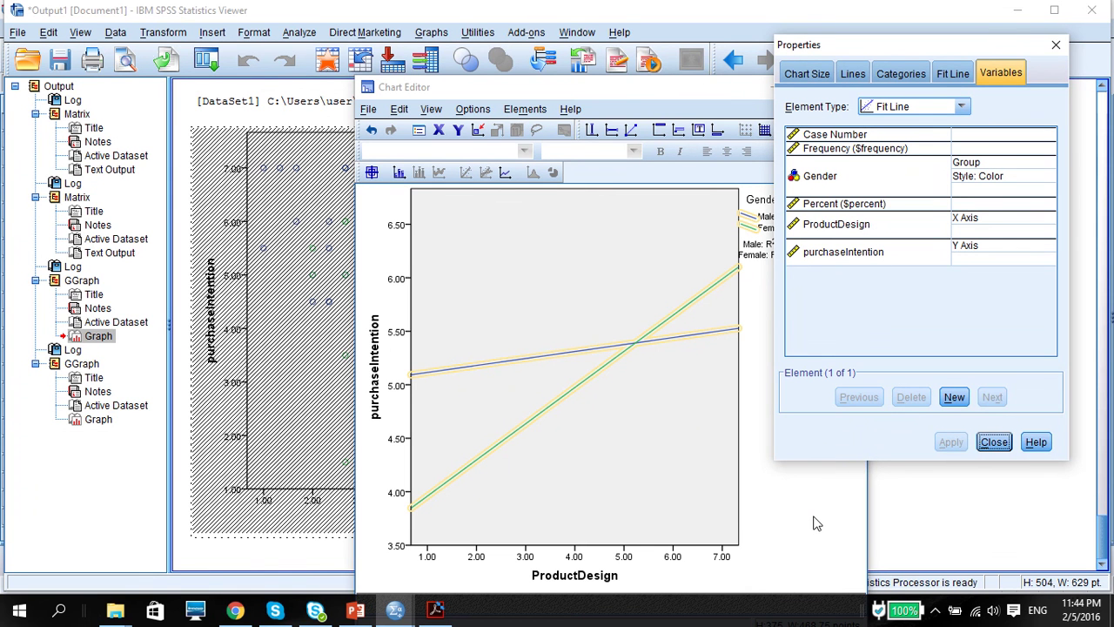
Deselect the fit lines and close the Properties panel
left_click(620, 466)
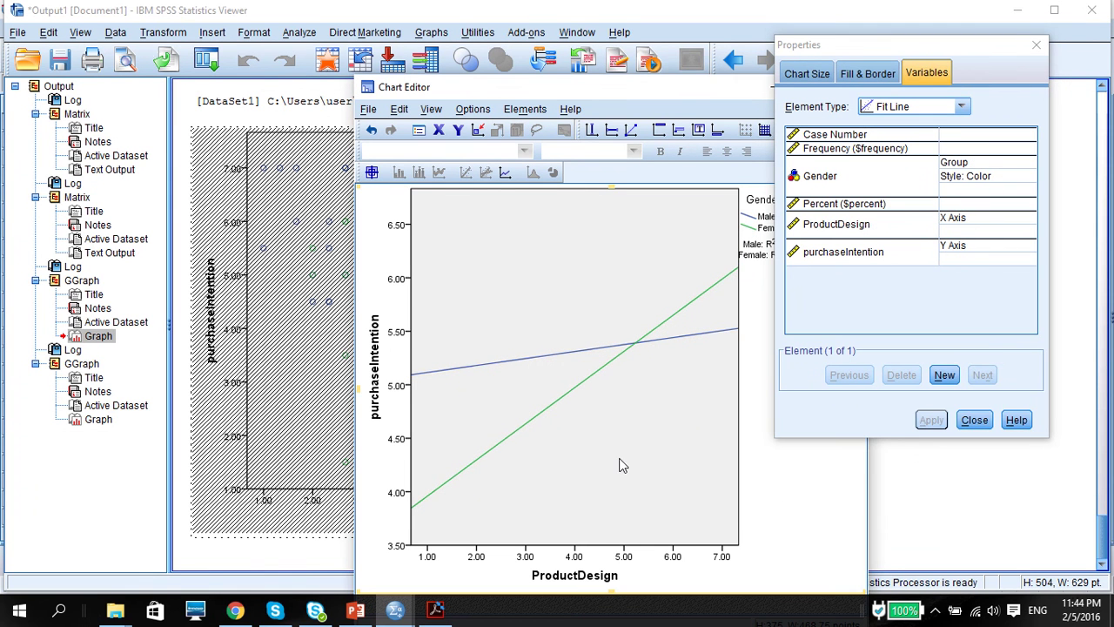
left_click(975, 421)
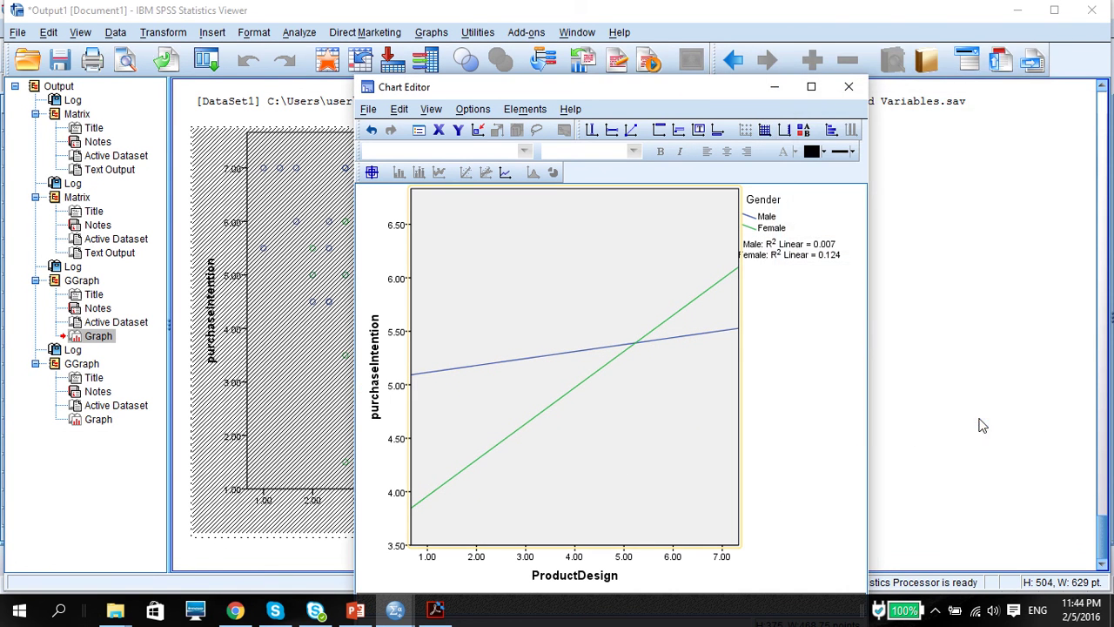
left_click(906, 454)
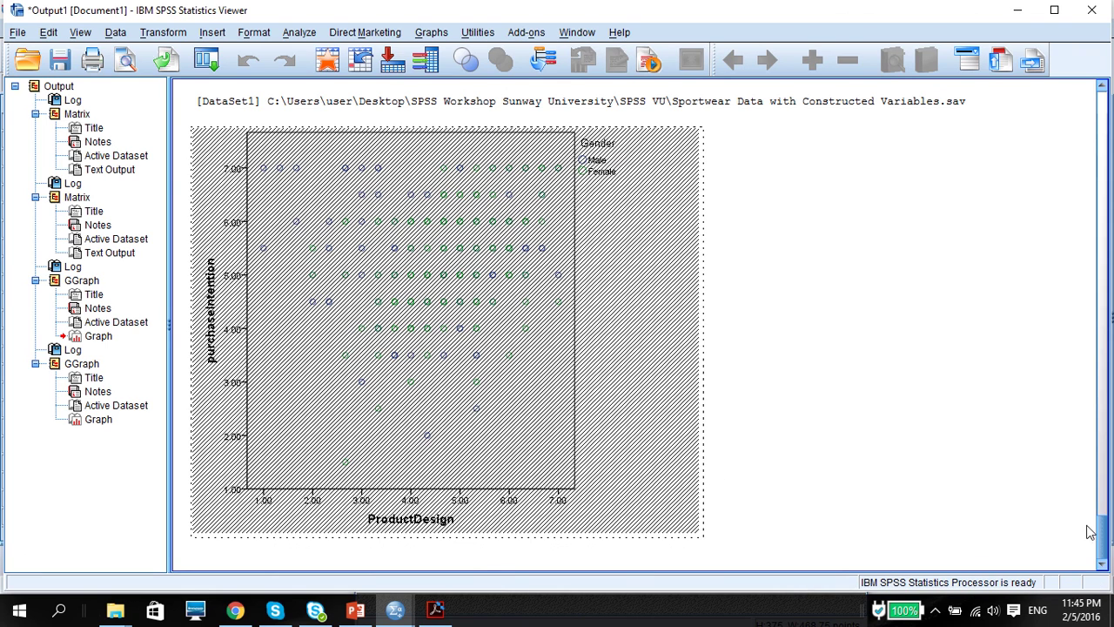
mouse_move(1105, 540)
left_mouse_down()
mouse_move(1107, 485)
mouse_move(1107, 527)
left_mouse_up()
Reopen the fit-line chart in Chart Editor with the whole chart area selected, then go to PowerPoint
double_click(597, 493)
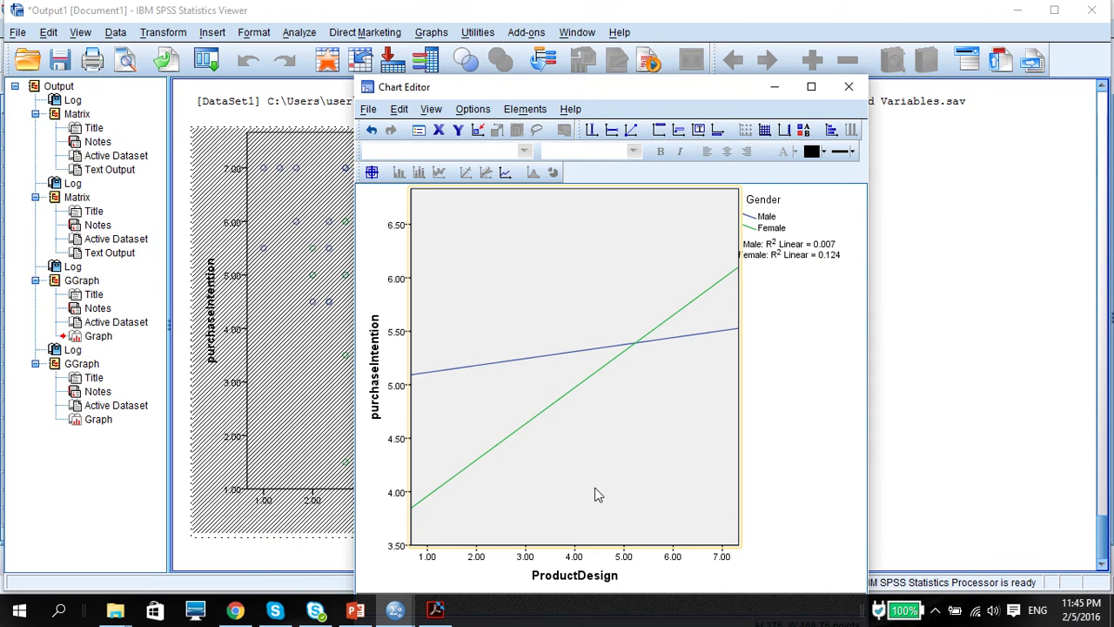
right_click(597, 494)
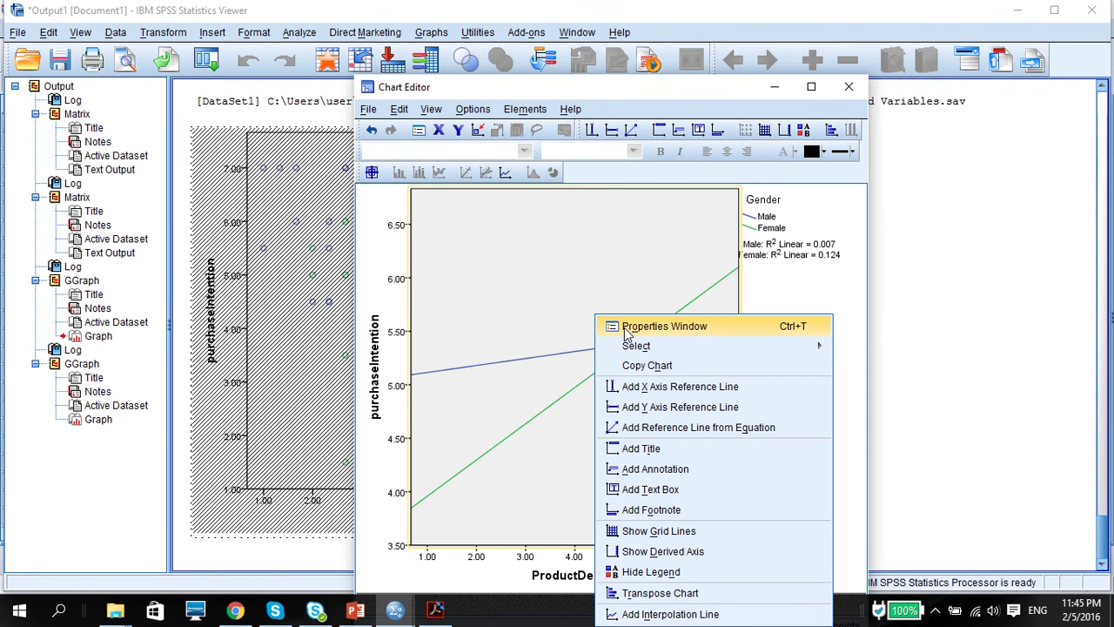
mouse_move(636, 346)
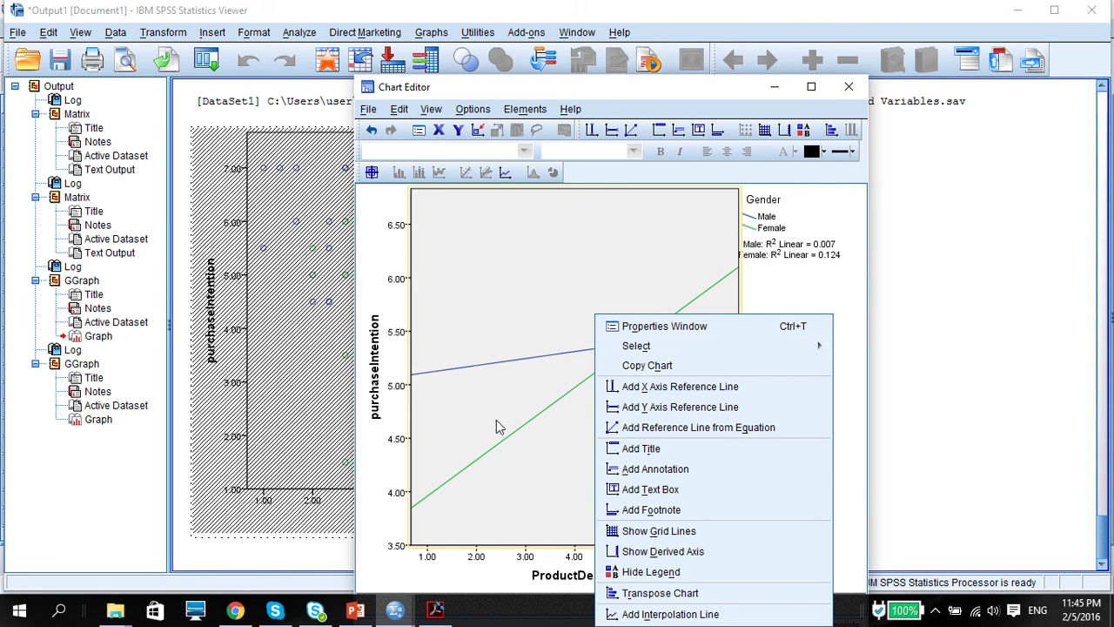
left_click(404, 457)
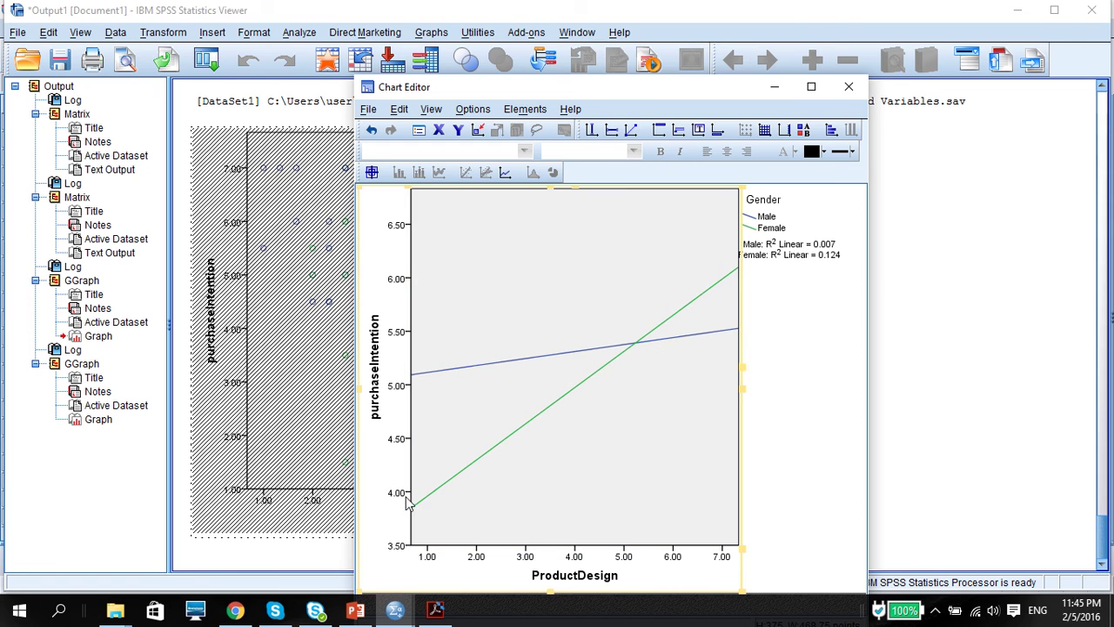
left_click(853, 353)
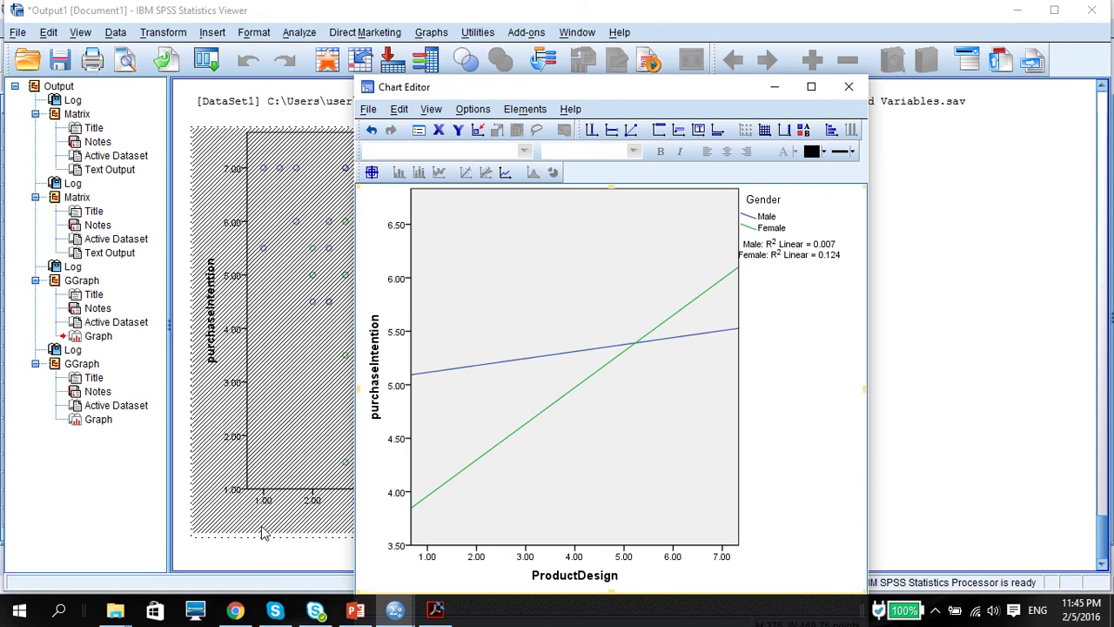
left_click(355, 609)
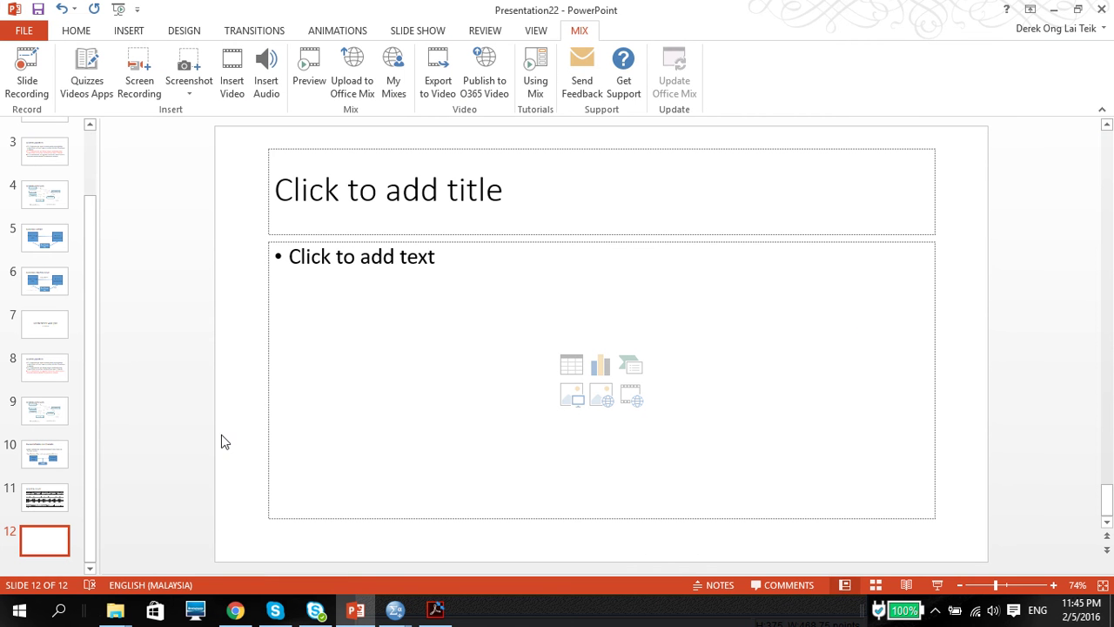
Undo the picture pasted onto slide 12, then go back to the SPSS Output1 window
right_click(227, 439)
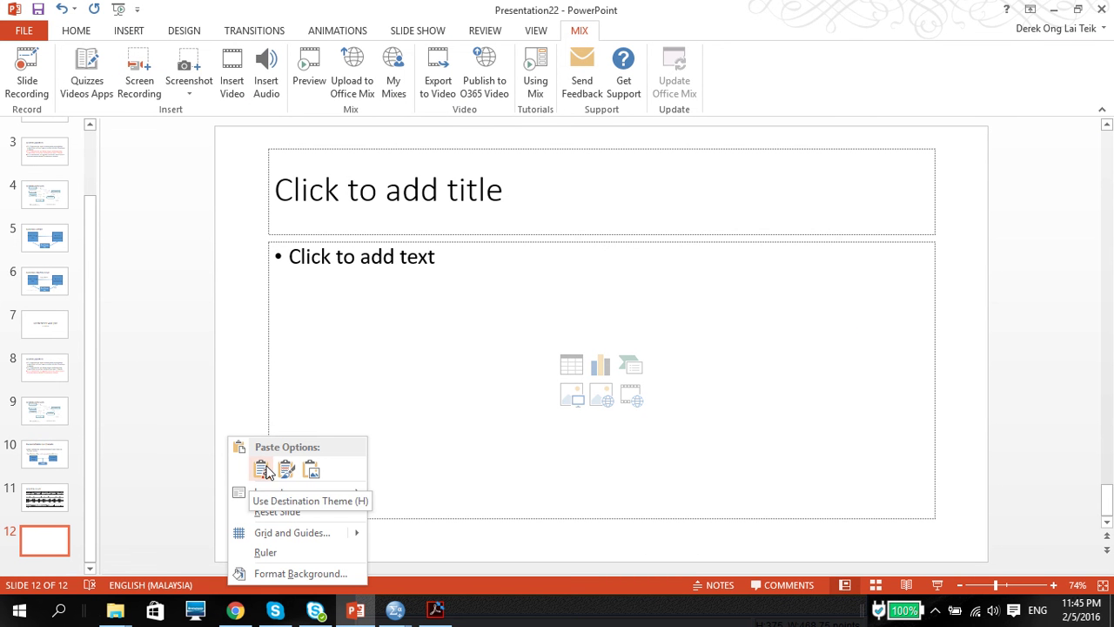
left_click(312, 470)
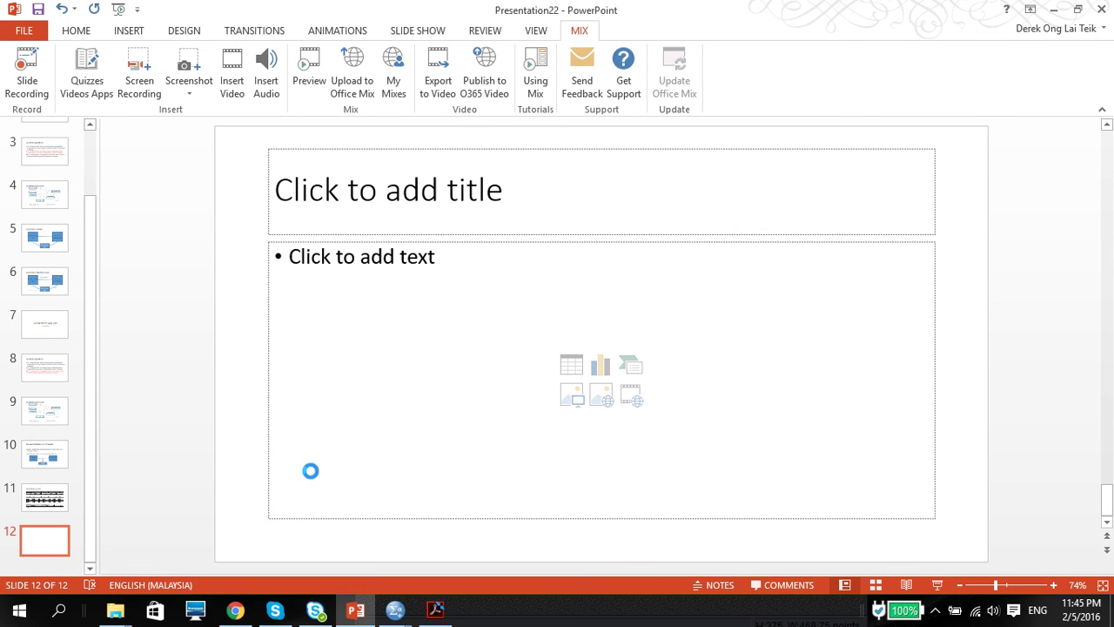
key("Delete")
right_click(395, 610)
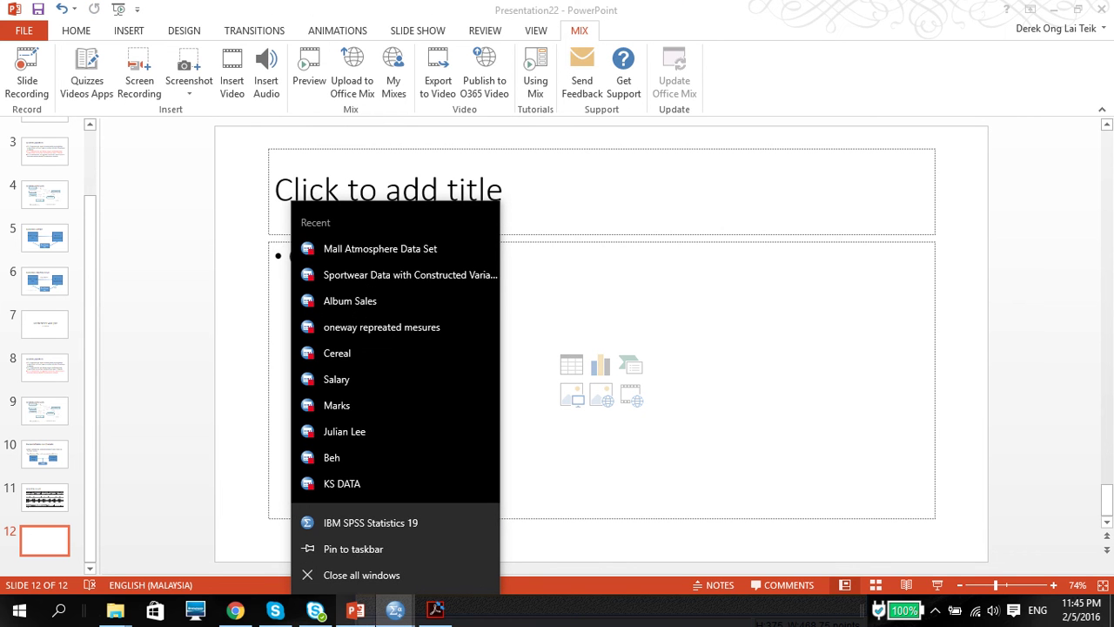
left_click(395, 614)
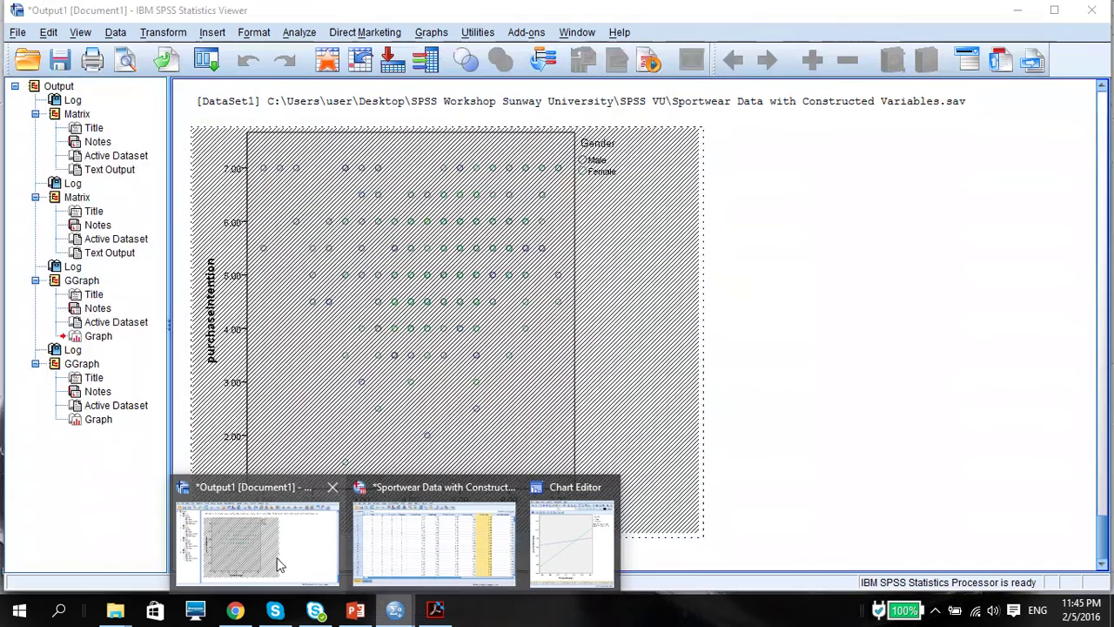
Bring the Chart Editor holding the gender fit-line chart back to the front
left_click(278, 566)
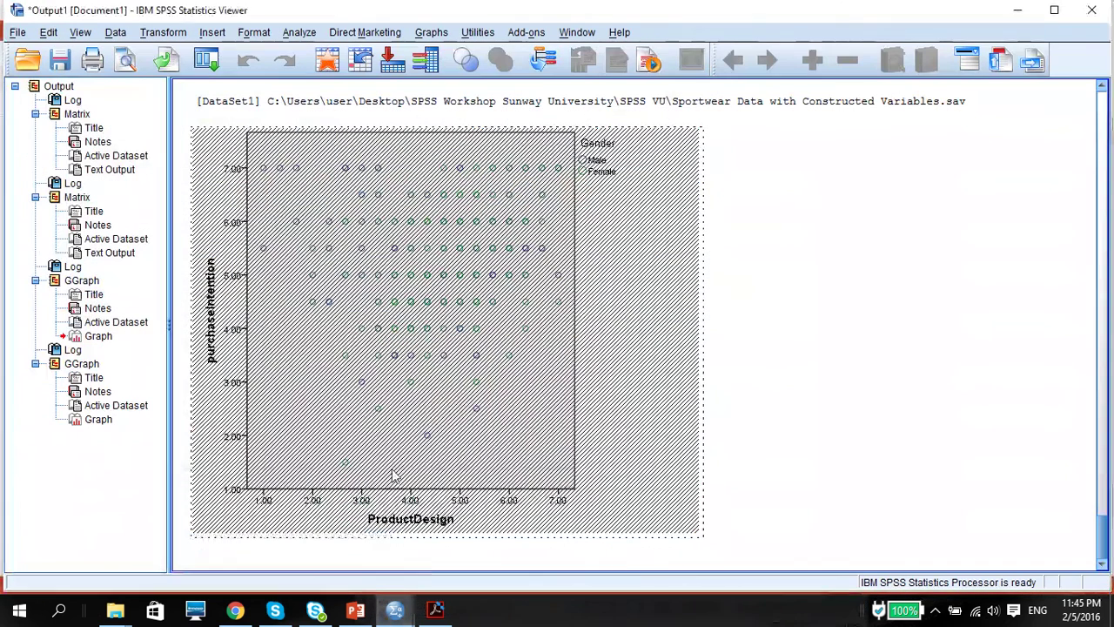
right_click(404, 471)
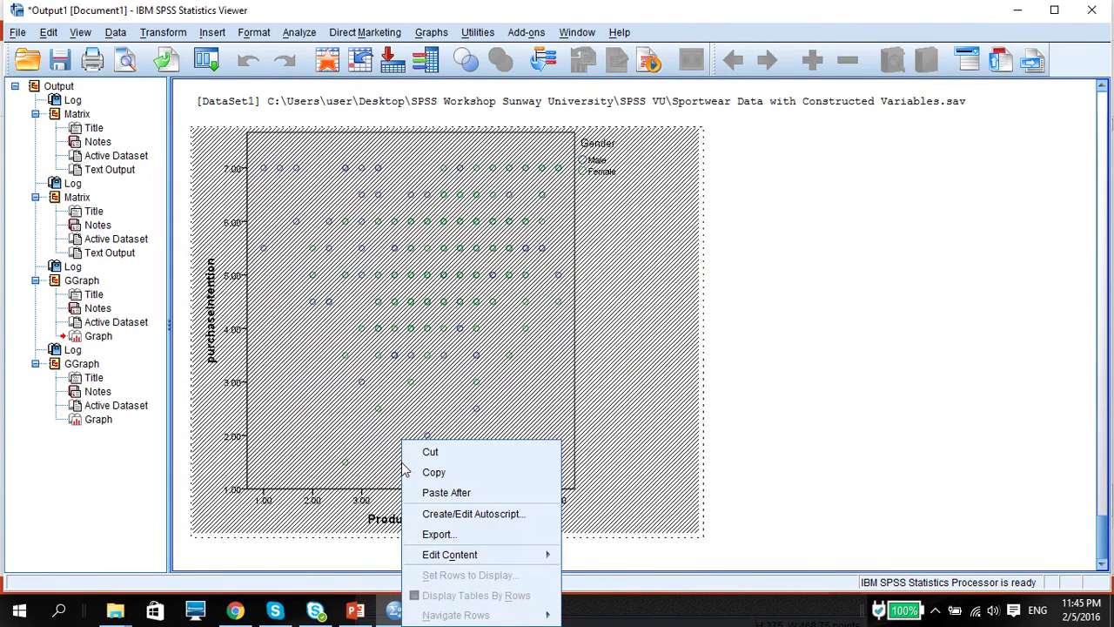
left_click(373, 470)
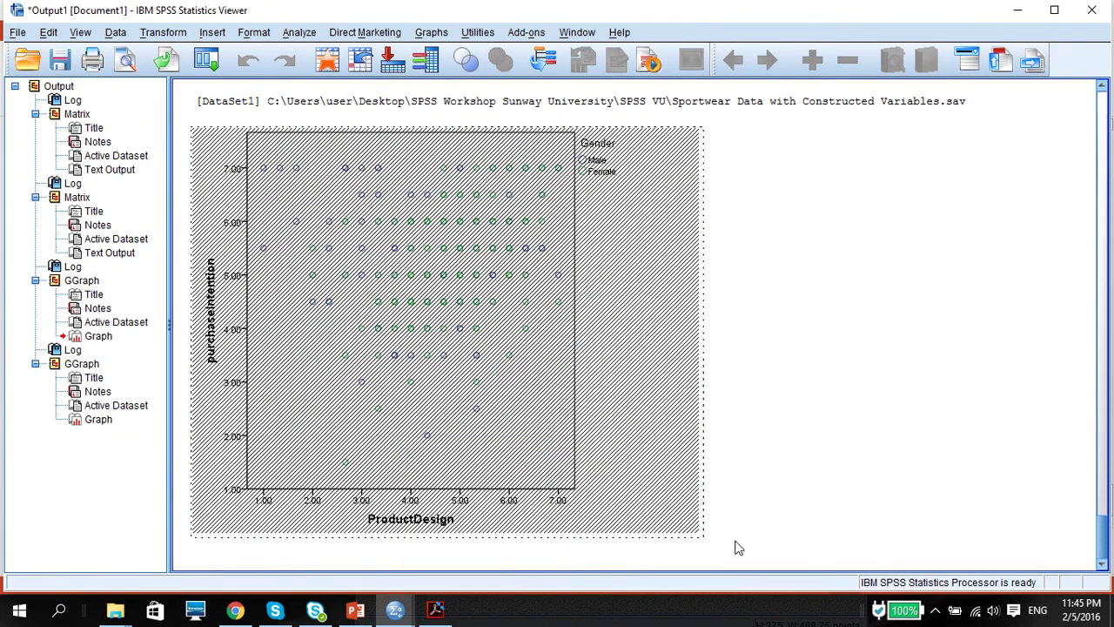
mouse_move(396, 610)
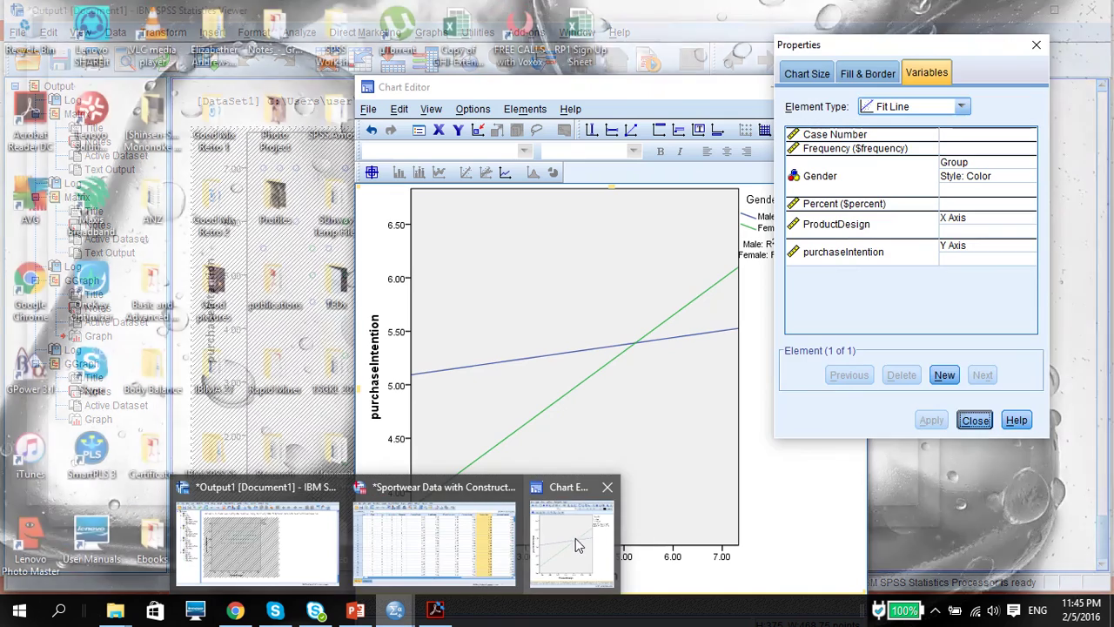
left_click(582, 546)
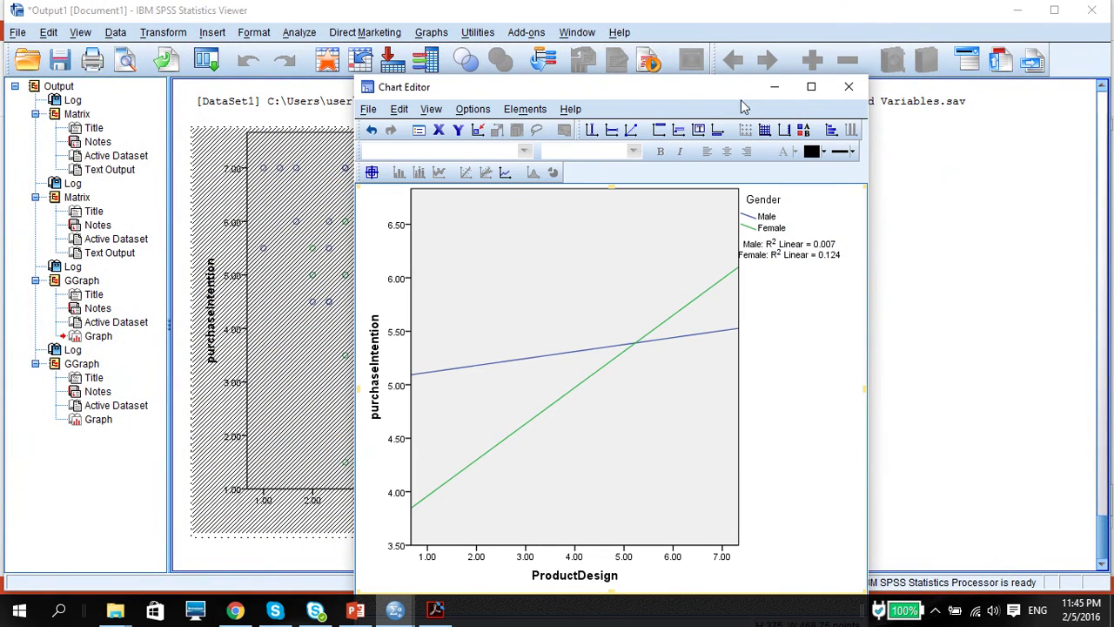
Open the chart's XML export window from the File menu and close it without saving
left_click(398, 109)
mouse_move(368, 111)
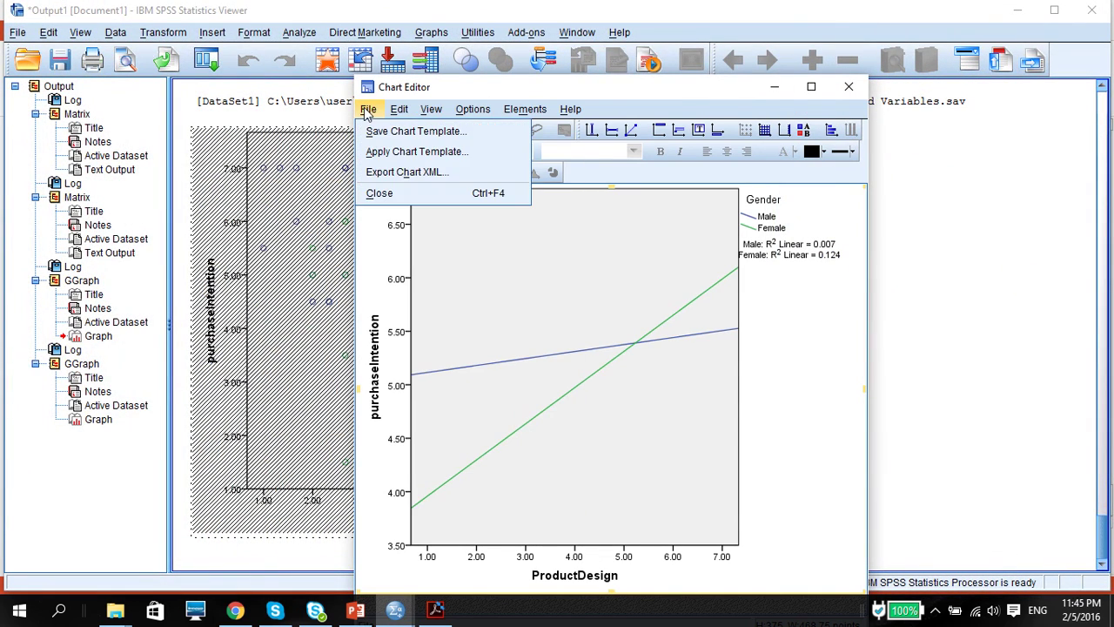
left_click(380, 174)
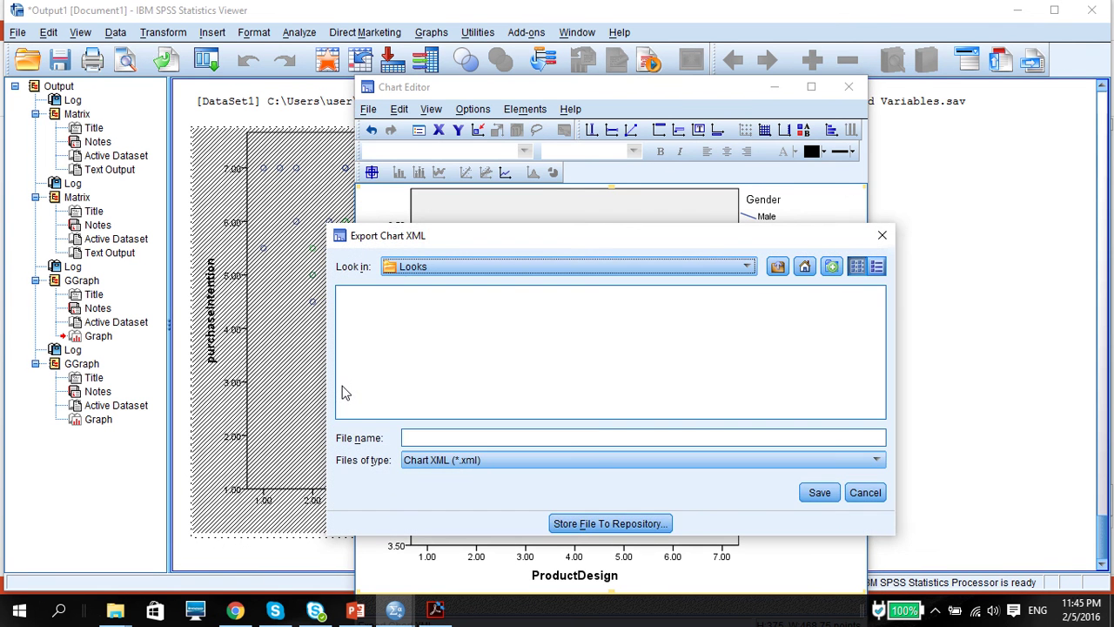
left_click(882, 235)
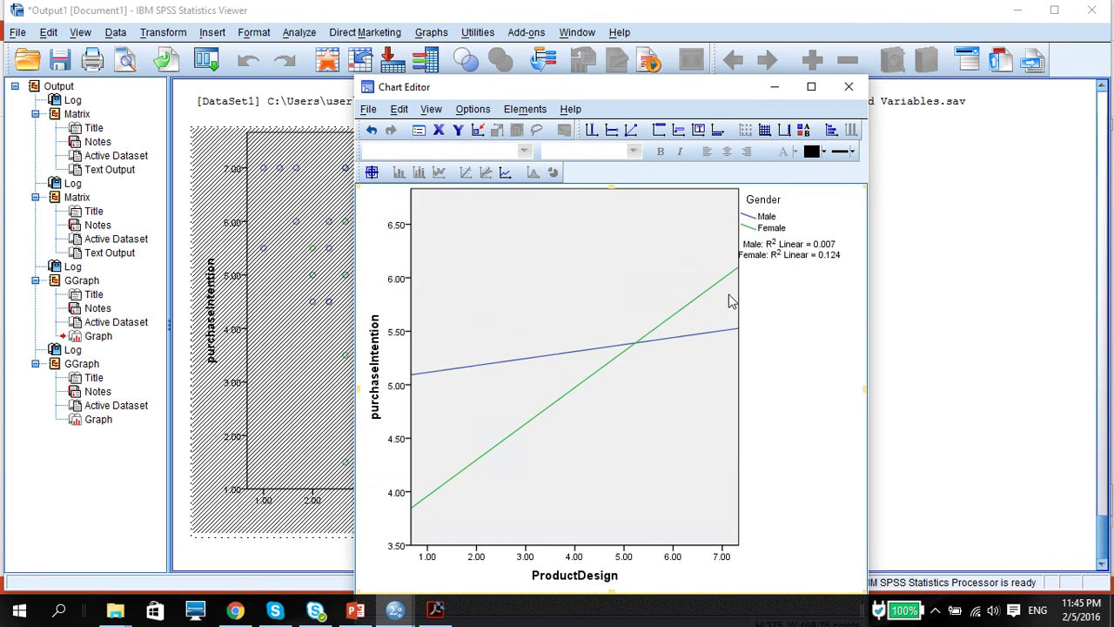
Copy the fit-line chart and switch to PowerPoint
right_click(659, 313)
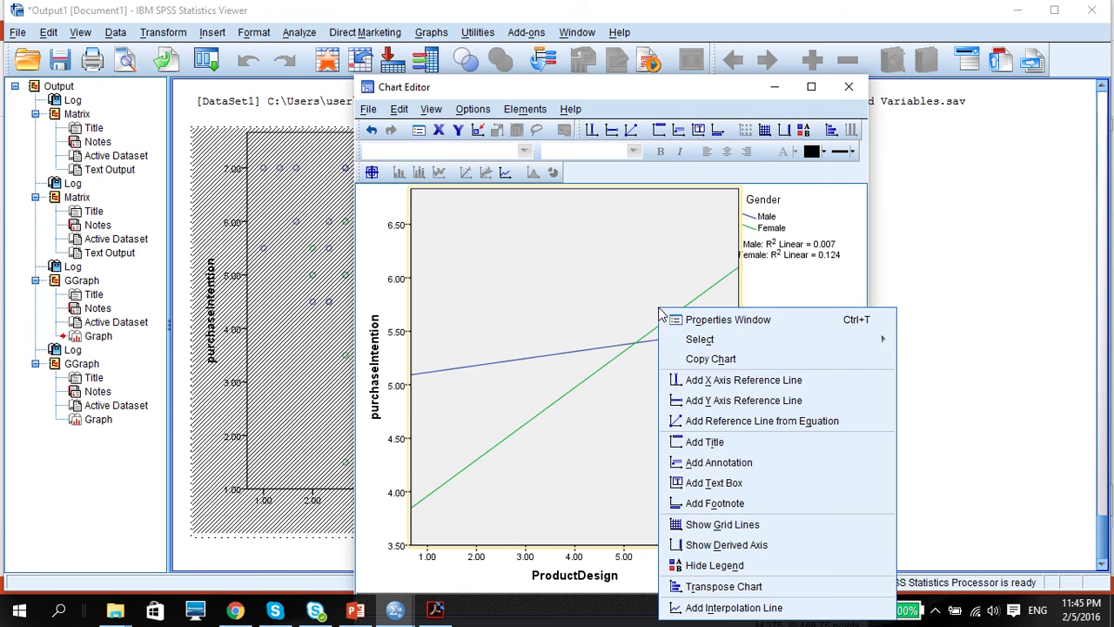
left_click(696, 360)
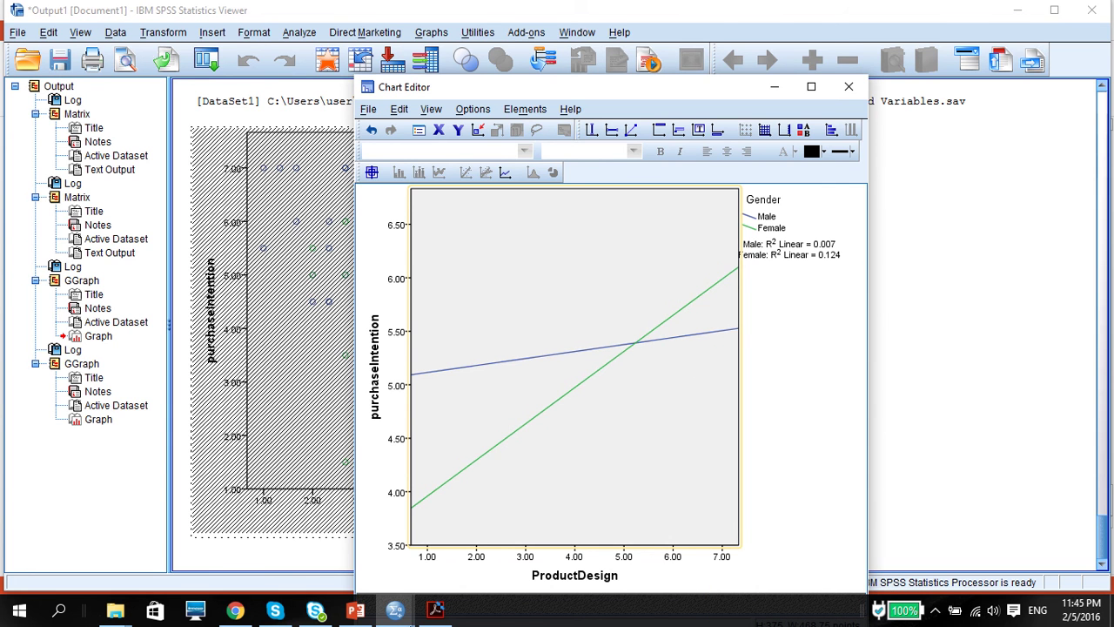
left_click(357, 612)
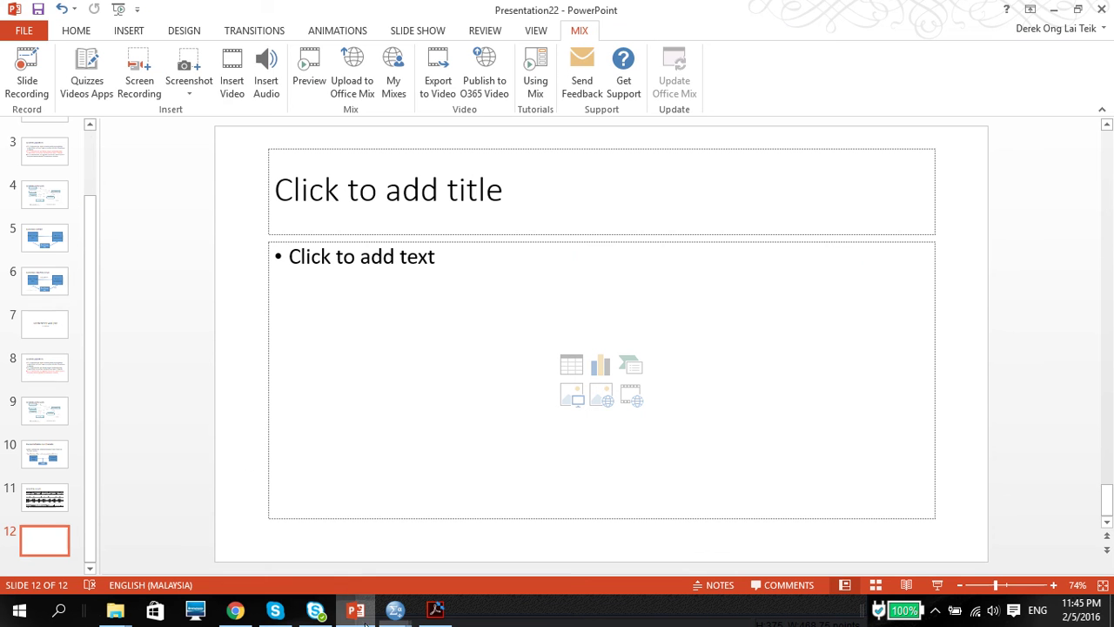
Paste the fit-line chart onto slide 12, enlarge it, and shift it toward the slide centre
right_click(242, 465)
left_click(277, 343)
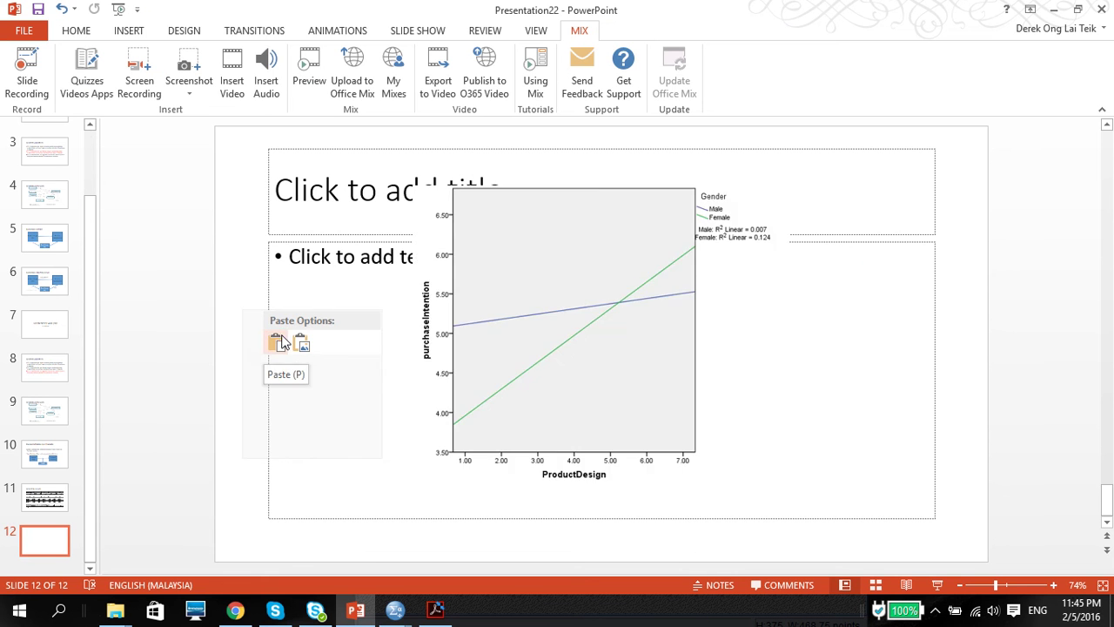
left_click_drag(494, 392, 478, 366)
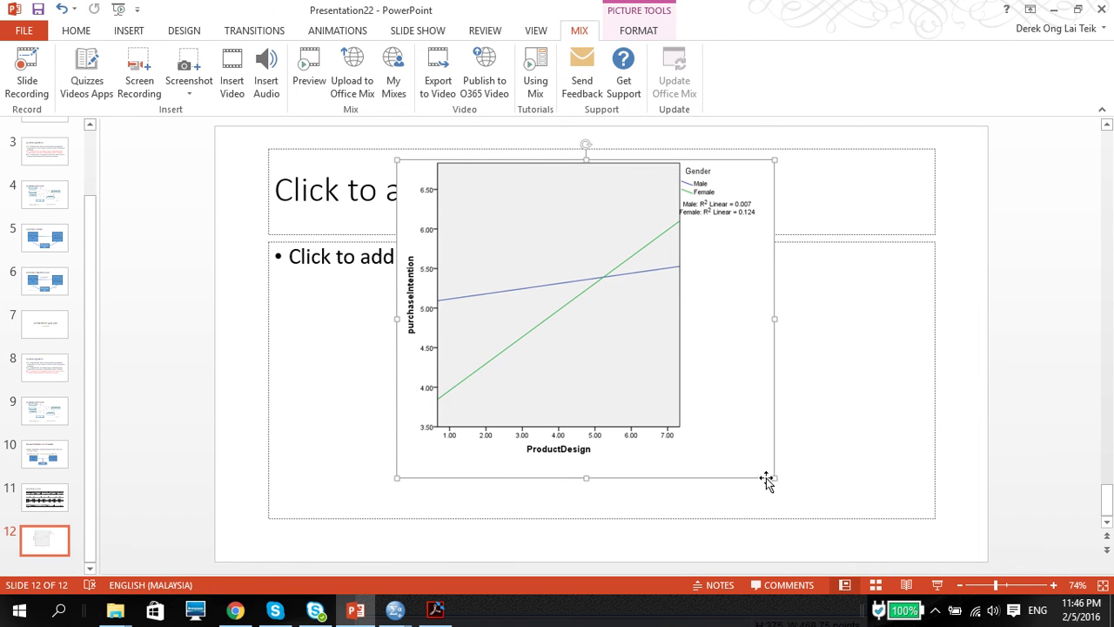
left_click_drag(773, 477, 882, 468)
left_click_drag(623, 469, 590, 460)
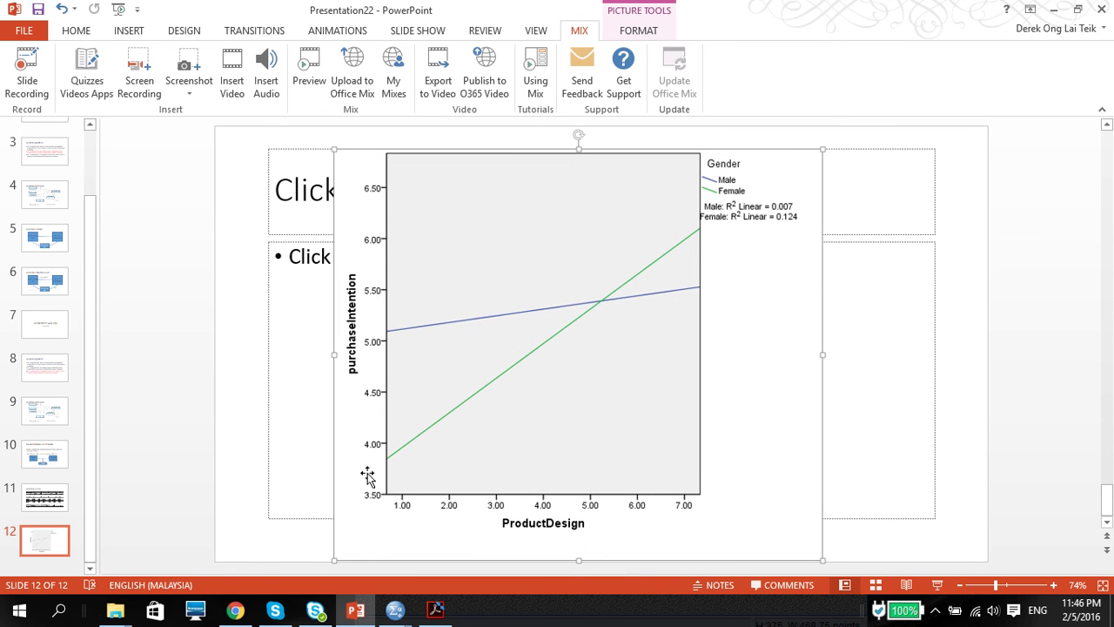